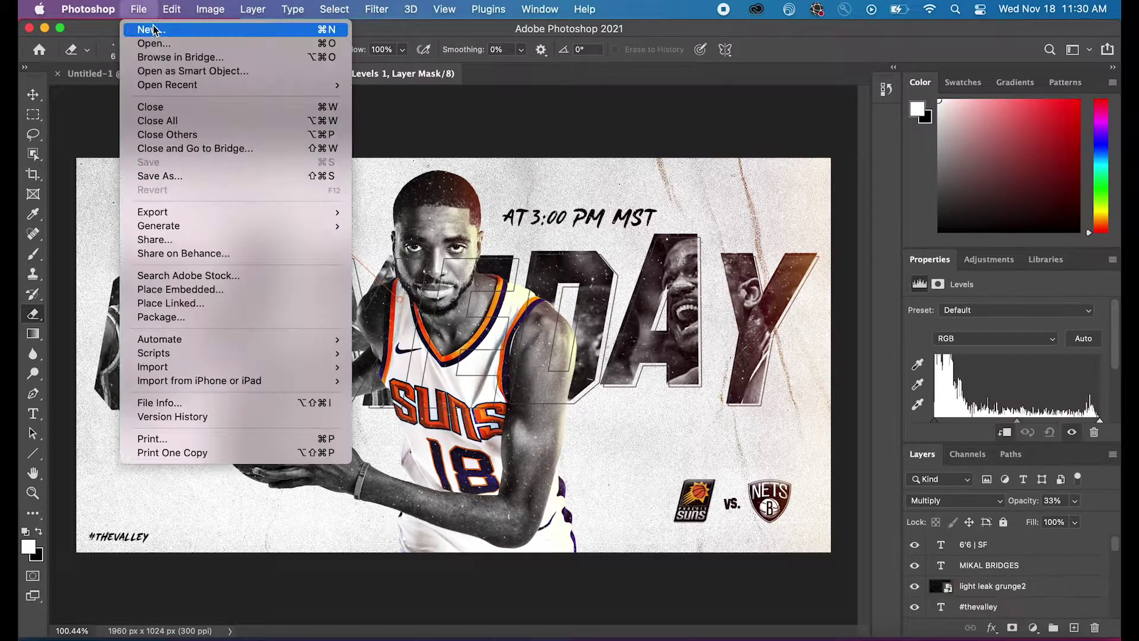
Rename the highlighted PSD in the Suns Project folder to 2 Twitter Suns and open it.
click(153, 43)
click(496, 218)
right_click(496, 218)
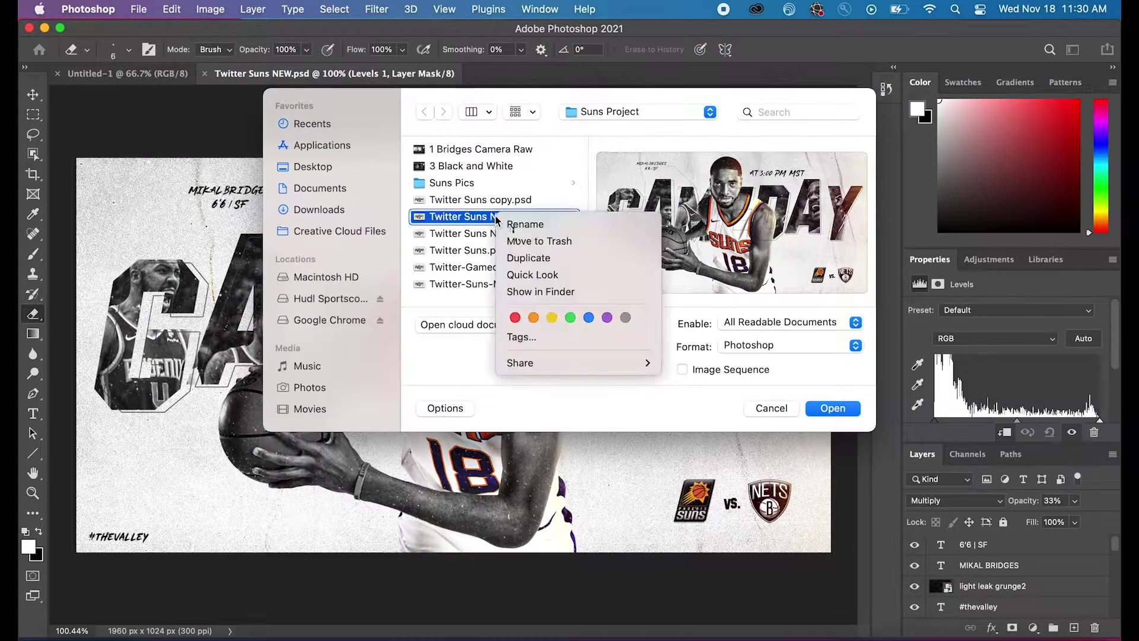
click(514, 226)
text(2 Twitter Suns)
key(Return)
click(833, 408)
Delete the central player cutout together with its clipped Hue/Saturation, Vibrance and Levels adjustment layers.
scroll(1033, 609, down, 10)
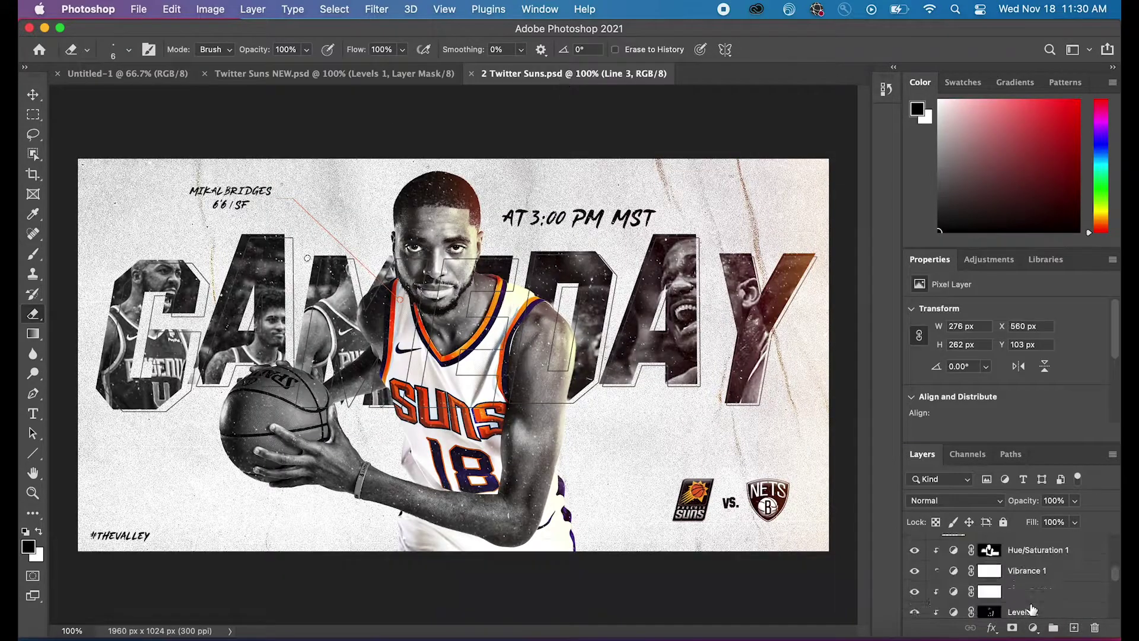
click(1035, 551)
scroll(1058, 593, down, 3)
shift+click(1058, 593)
key(Delete)
click(987, 549)
key(Delete)
Delete the Nets logo layer beside the "VS." text in the banner's lower corner.
scroll(987, 552, up, 10)
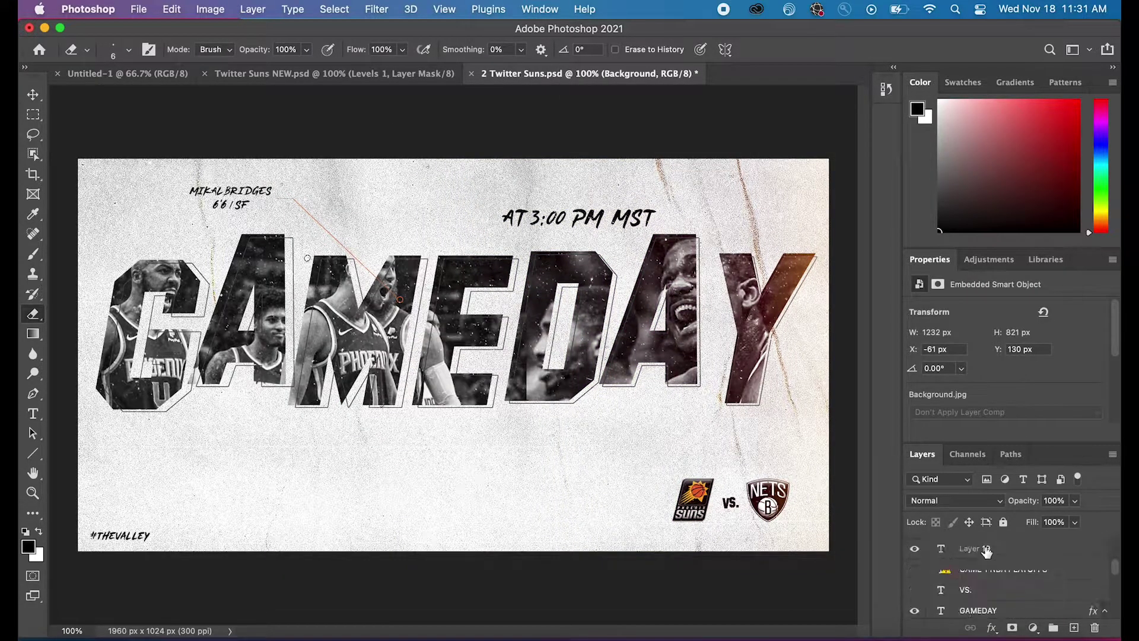
scroll(986, 552, down, 10)
click(33, 95)
click(267, 224)
scroll(984, 577, down, 5)
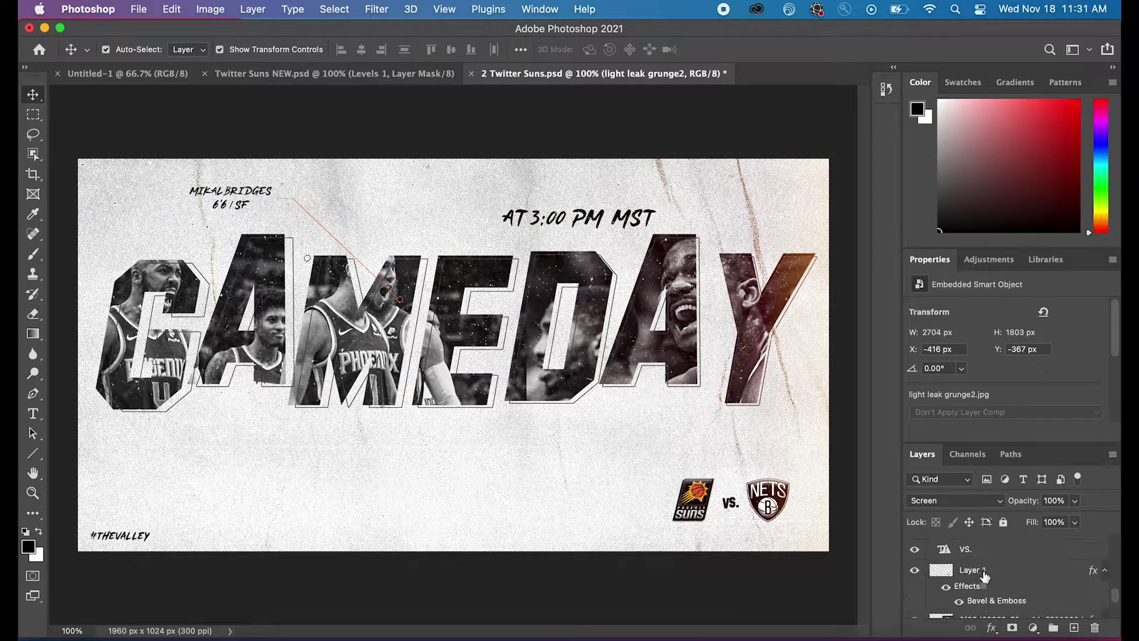
click(984, 576)
scroll(988, 578, down, 2)
click(1004, 580)
key(Delete)
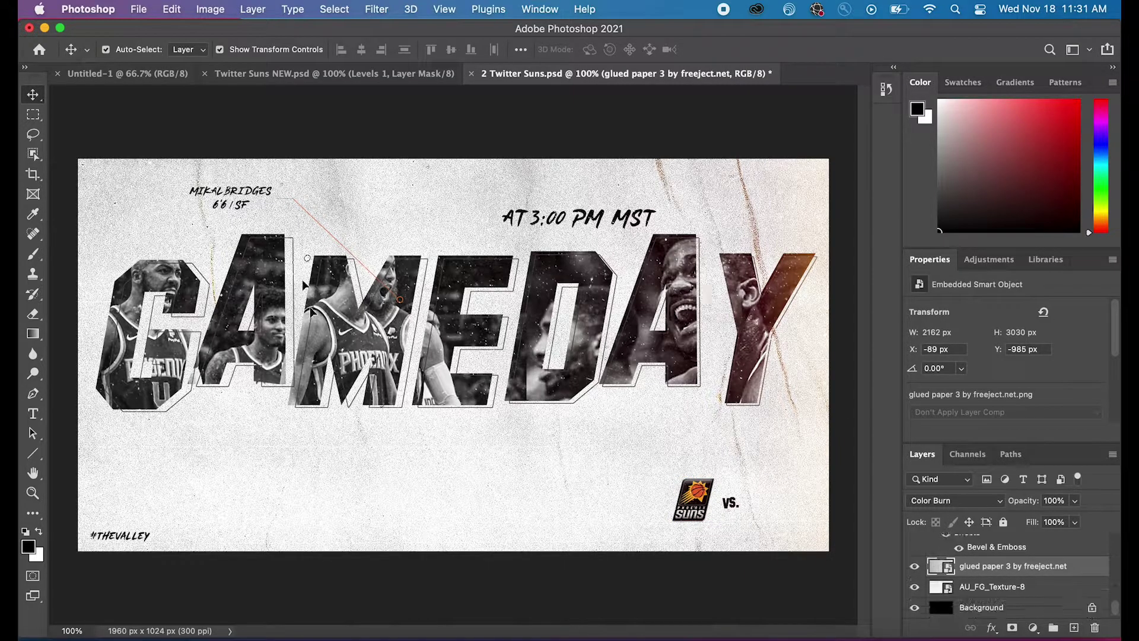
Place Cam.jpg from the Suns Pics folder as an embedded object and move its layer directly above the GAMEDAY text layer.
click(139, 9)
click(166, 287)
click(755, 151)
click(580, 184)
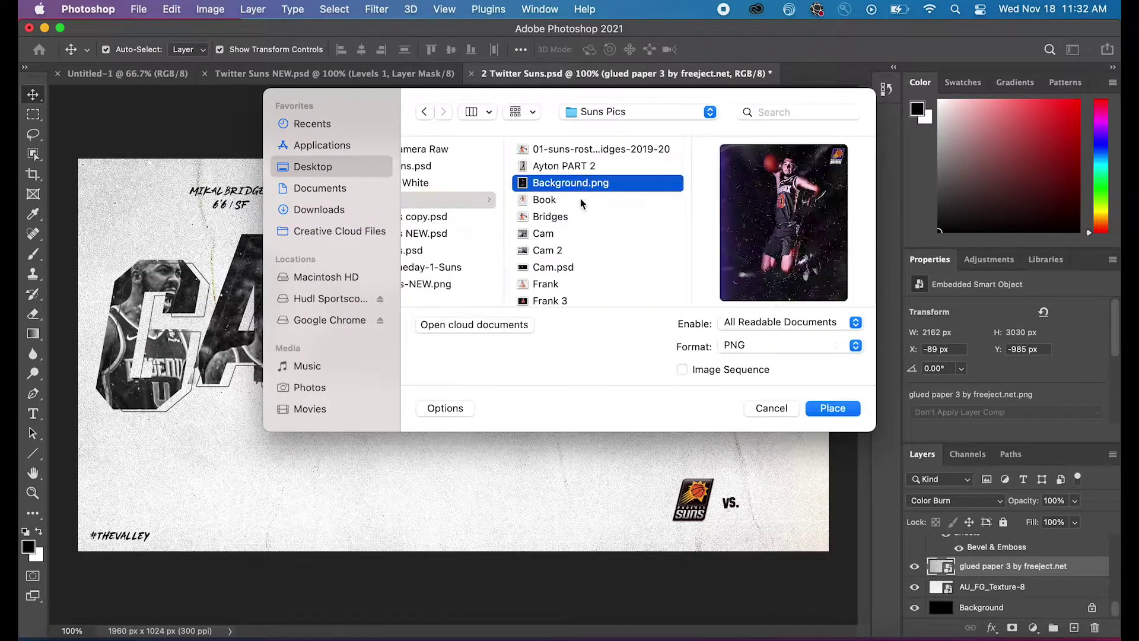
click(580, 217)
click(580, 234)
click(833, 408)
key(Return)
drag(985, 567, 1003, 522)
key(Return)
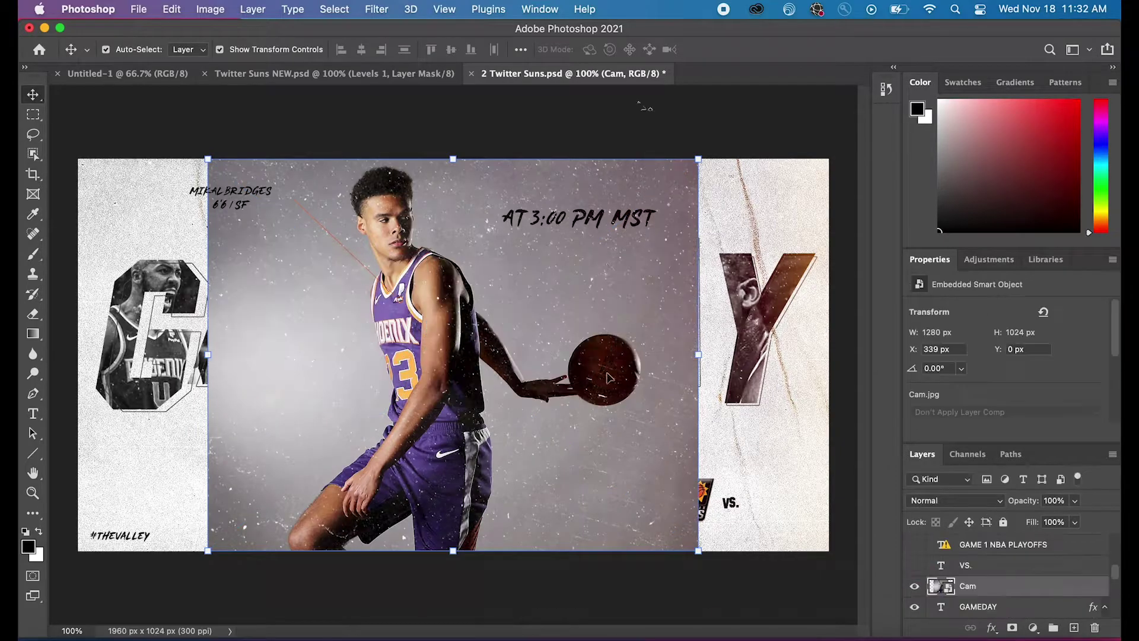
Select the player and basketball on the Cam layer with Select Subject and check the selection in Select and Mask.
click(33, 155)
click(666, 50)
click(823, 117)
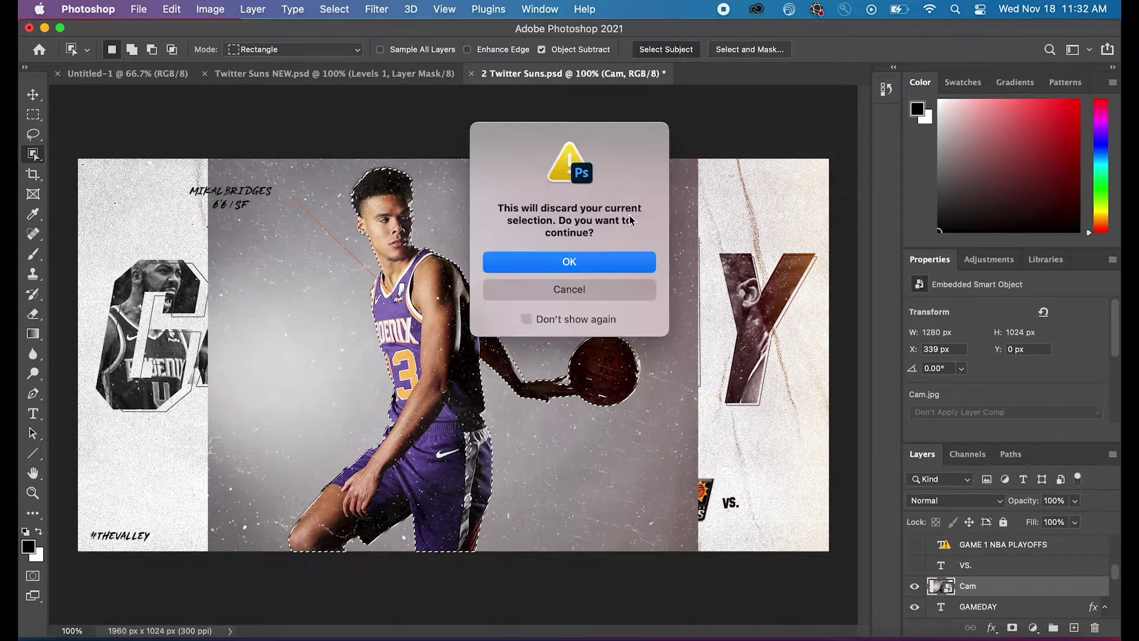
click(584, 268)
click(749, 49)
drag(971, 224, 1120, 227)
click(1032, 614)
Refine the player selection with the Quick Selection tool around the face, arms and shorts, and mask out the grey background.
click(33, 154)
key(super+plus)
scroll(379, 237, up, 5)
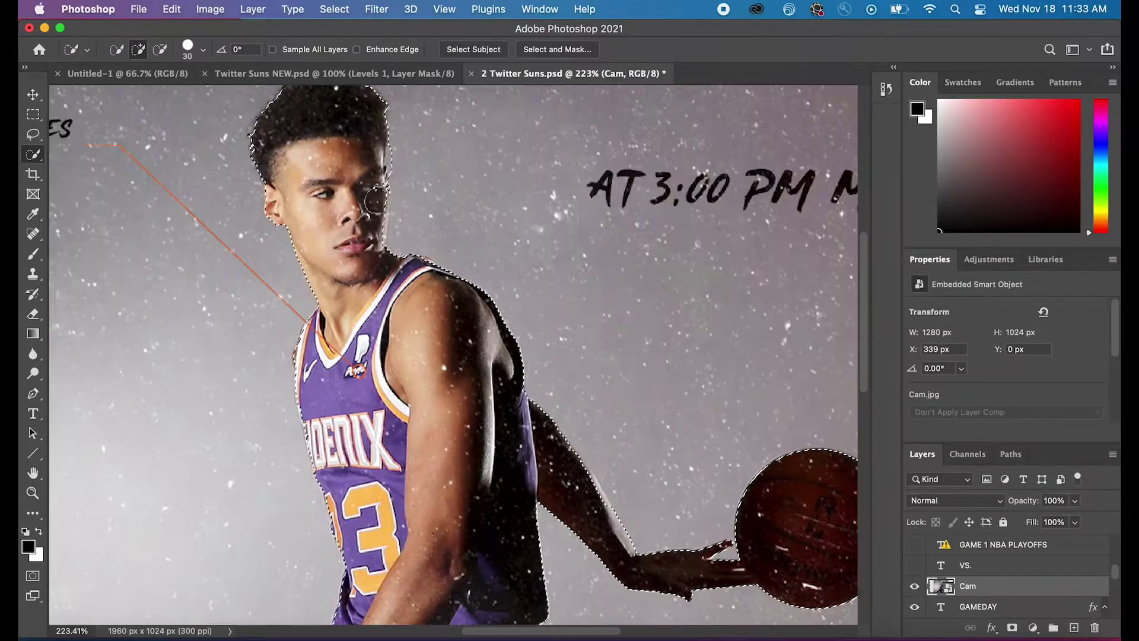
drag(375, 189, 374, 220)
scroll(522, 332, up, 5)
scroll(522, 332, up, 8)
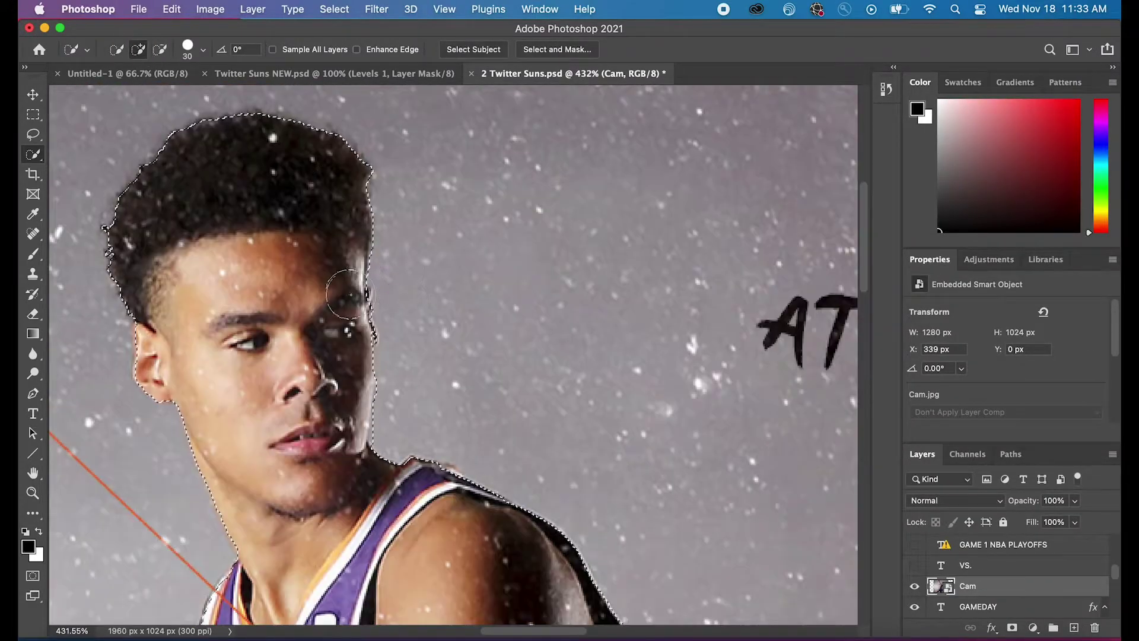
scroll(207, 273, down, 2)
scroll(207, 273, down, 15)
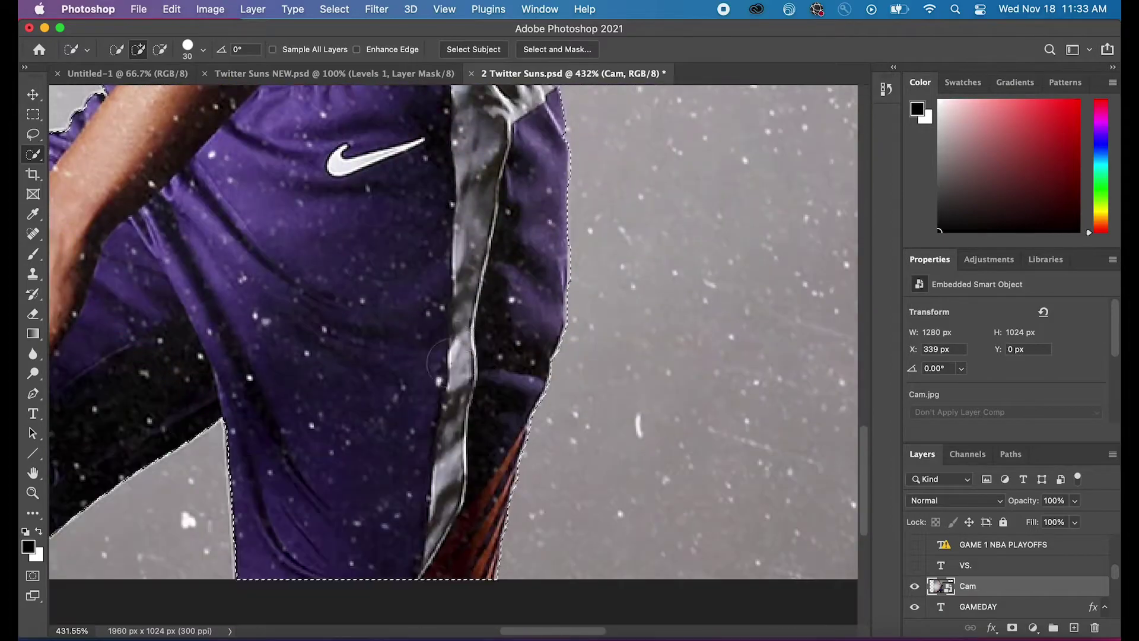
scroll(396, 279, up, 10)
scroll(395, 279, down, 3)
scroll(394, 279, down, 3)
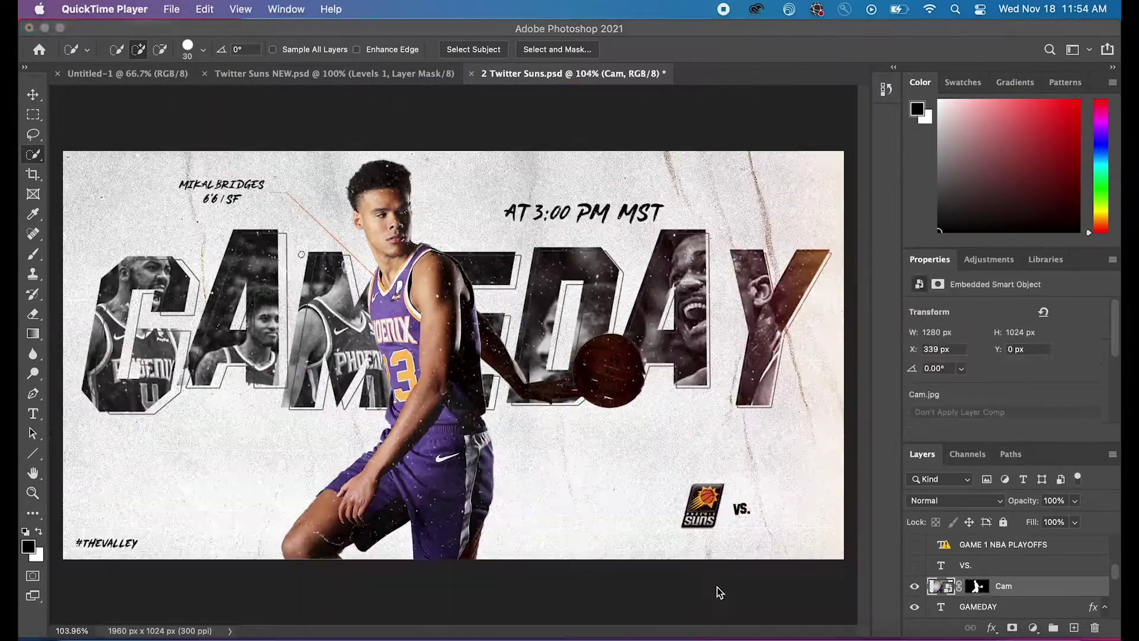
Start a Camera Raw Filter on the Cam layer and set Texture to +76 and Clarity to +43.
click(1018, 588)
click(379, 8)
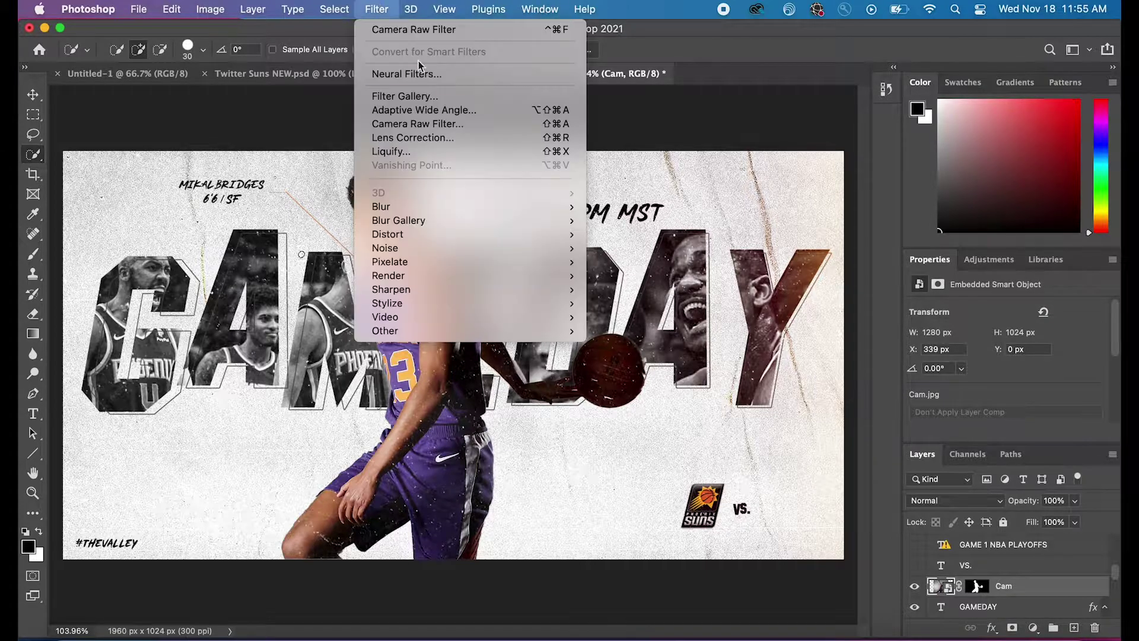
click(426, 122)
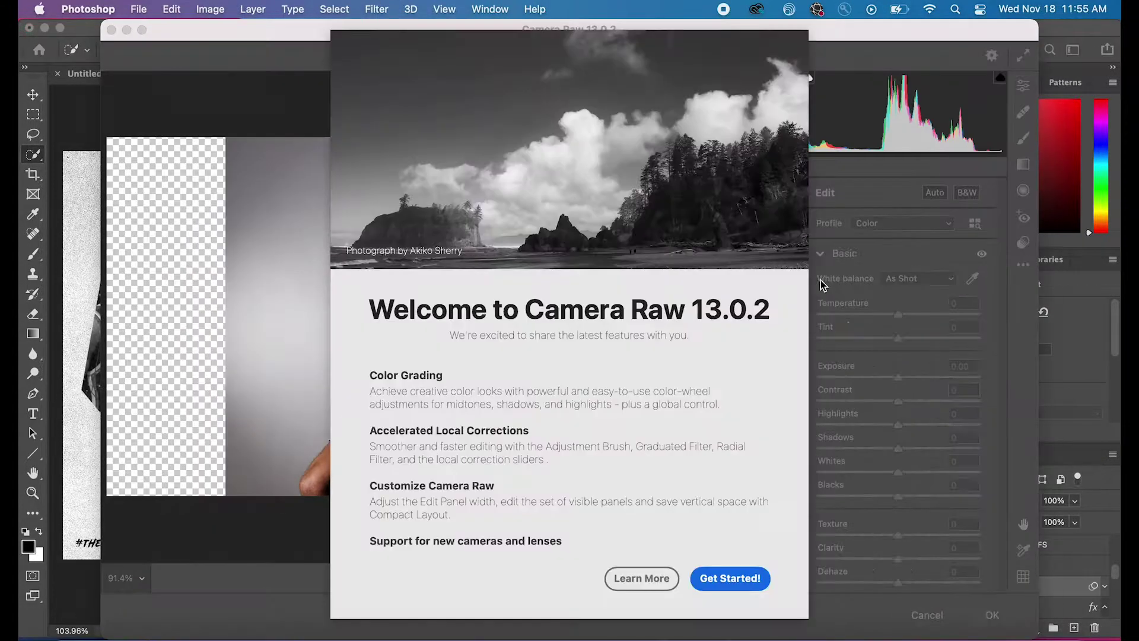
click(727, 579)
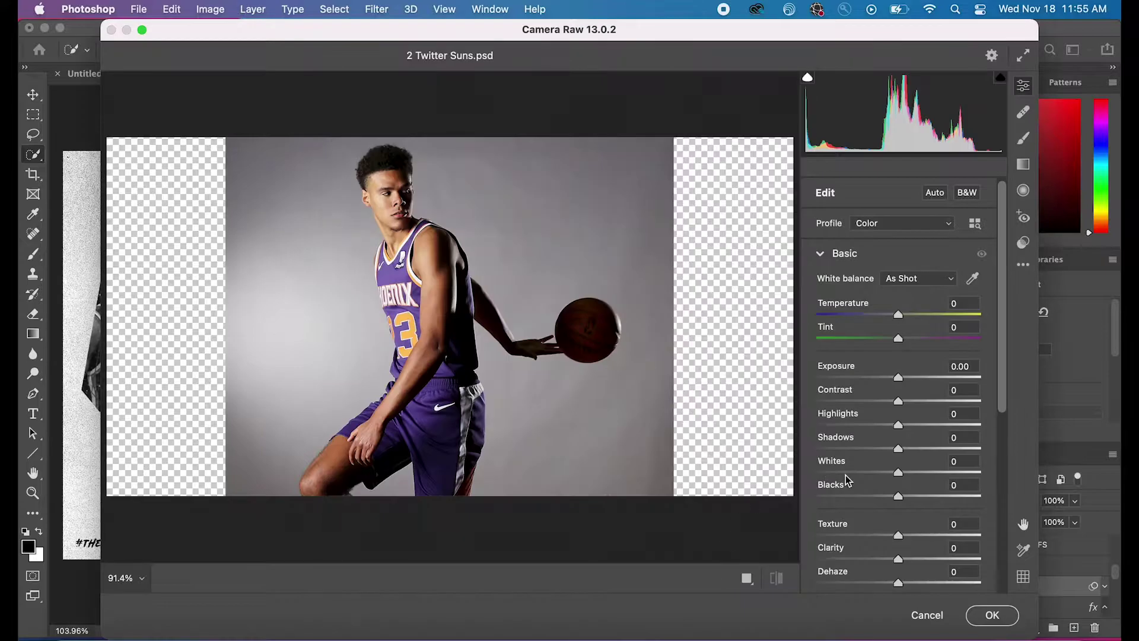
drag(901, 537, 960, 534)
drag(899, 559, 935, 561)
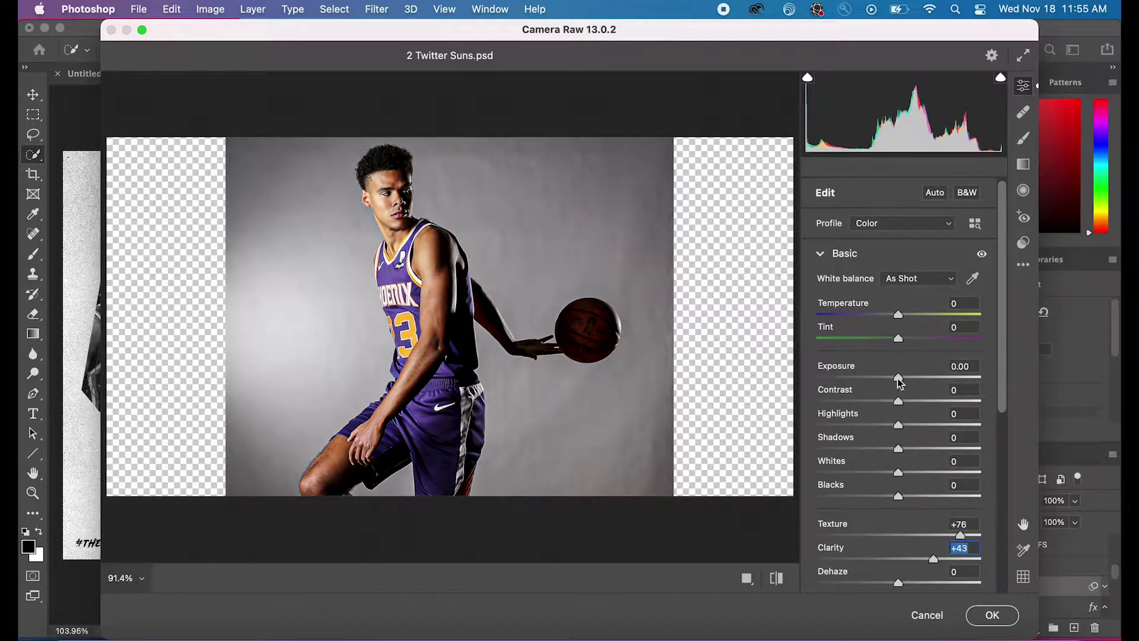
Set Exposure +0.25, Contrast +12, Highlights +18, Shadows -9, Whites +22, Blacks +11 and Vibrance +43, and apply the Camera Raw filter.
drag(898, 379, 936, 515)
scroll(907, 497, down, 4)
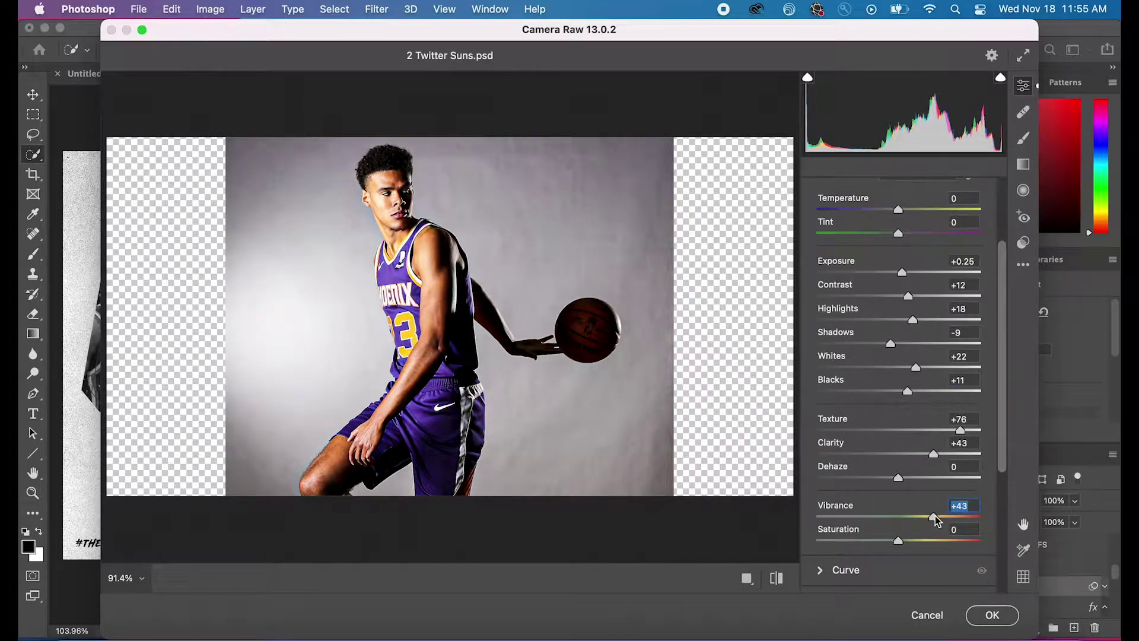
click(1000, 619)
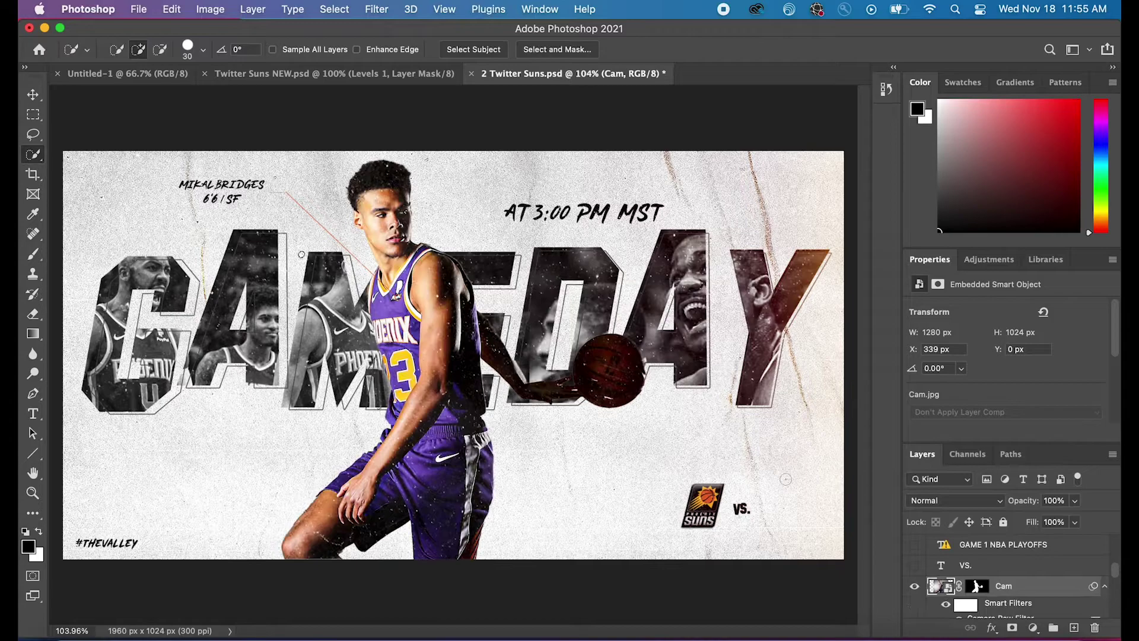
Add a Levels adjustment layer above the Cam layer, invert its mask to black and set its blend mode to Multiply.
scroll(633, 366, up, 2)
scroll(633, 365, down, 1)
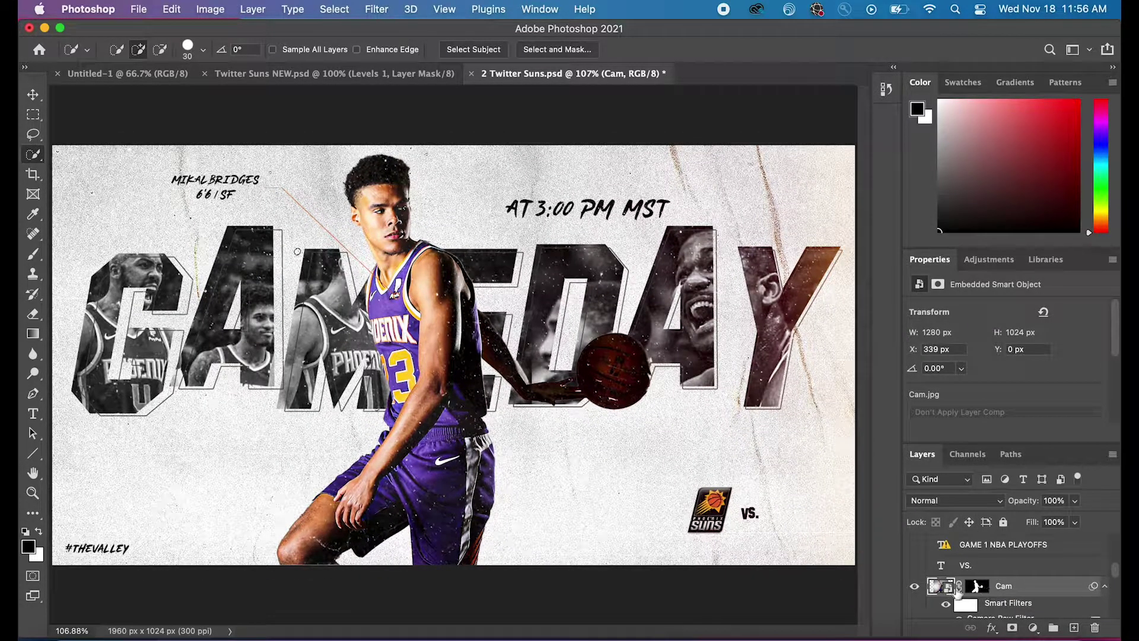
click(1034, 630)
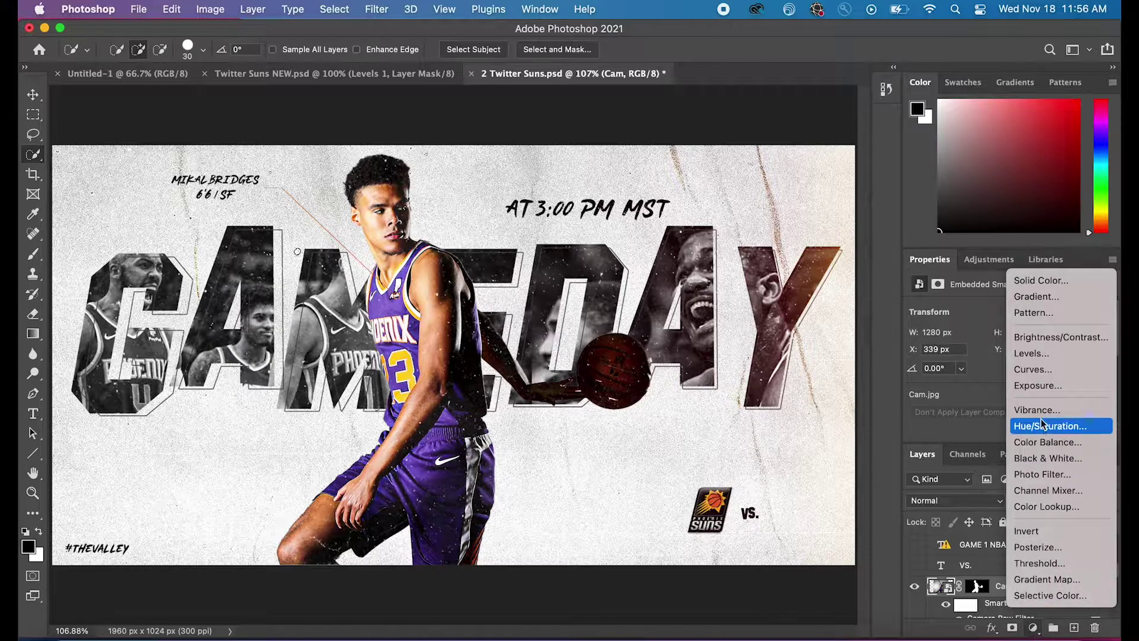
click(1042, 356)
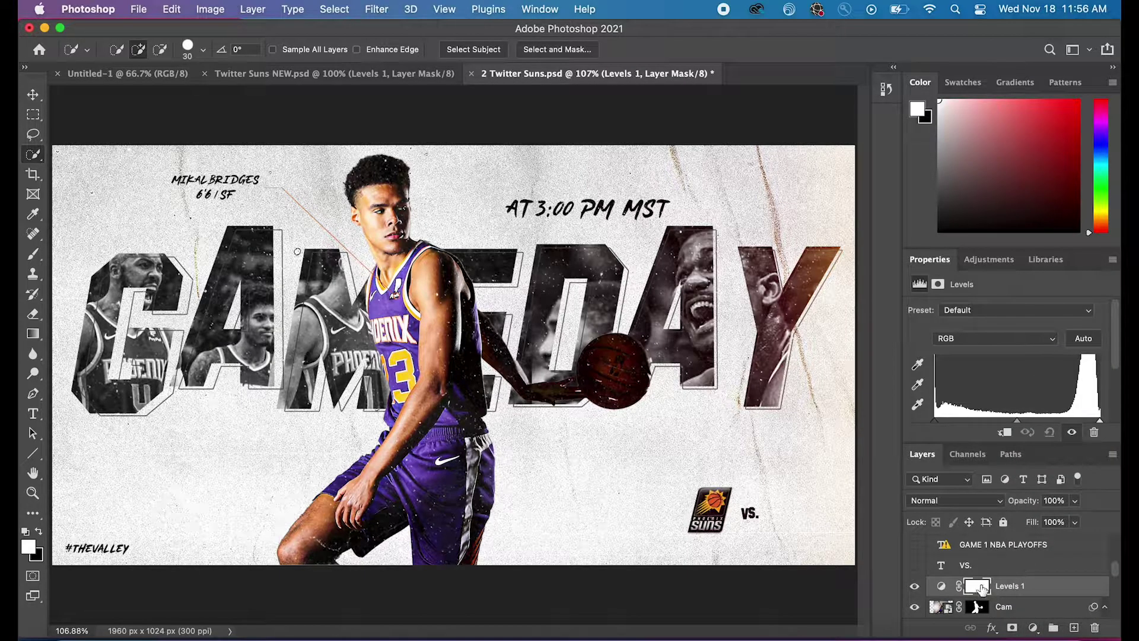
key(super+i)
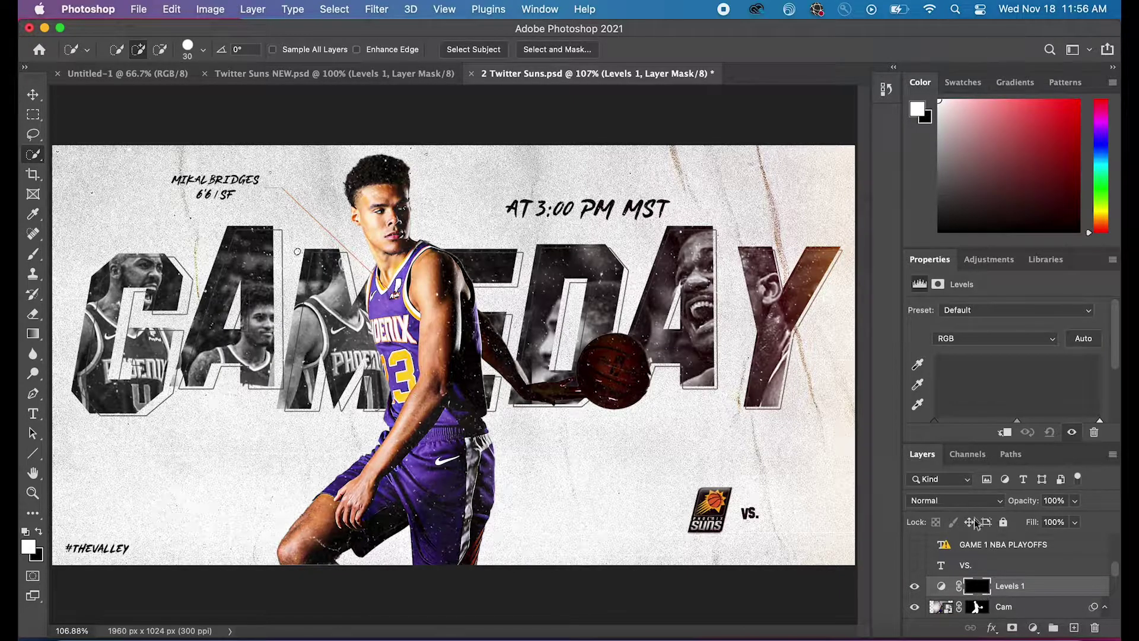
click(976, 503)
click(947, 560)
Paint white on the Levels mask with a 13 px brush to darken the hair edge and the shaded side of the face.
click(31, 255)
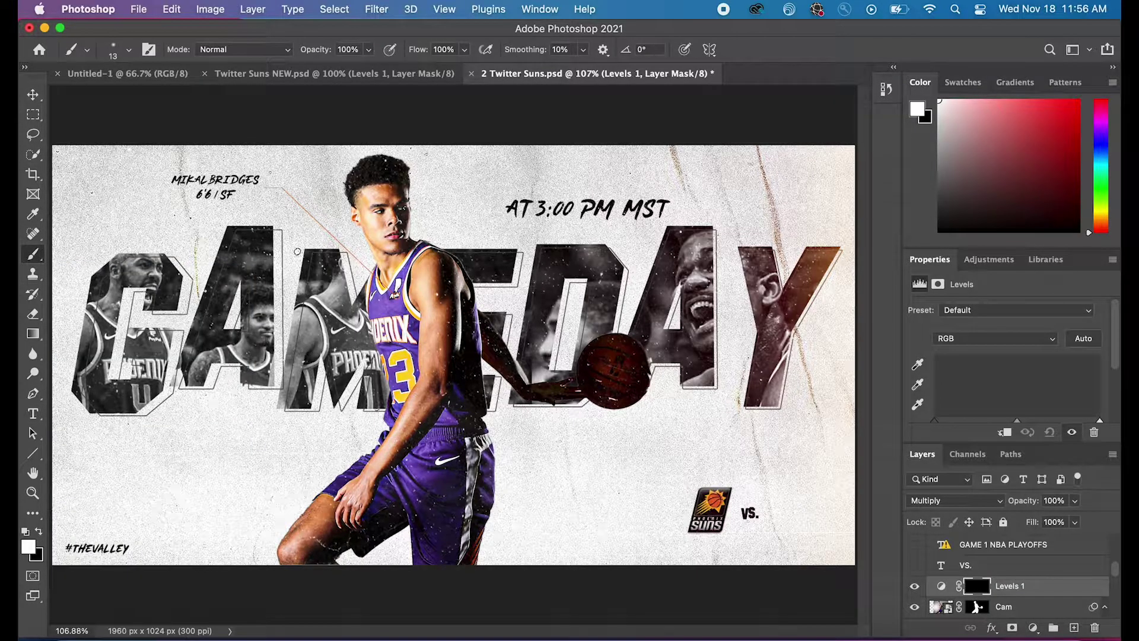
scroll(420, 206, up, 5)
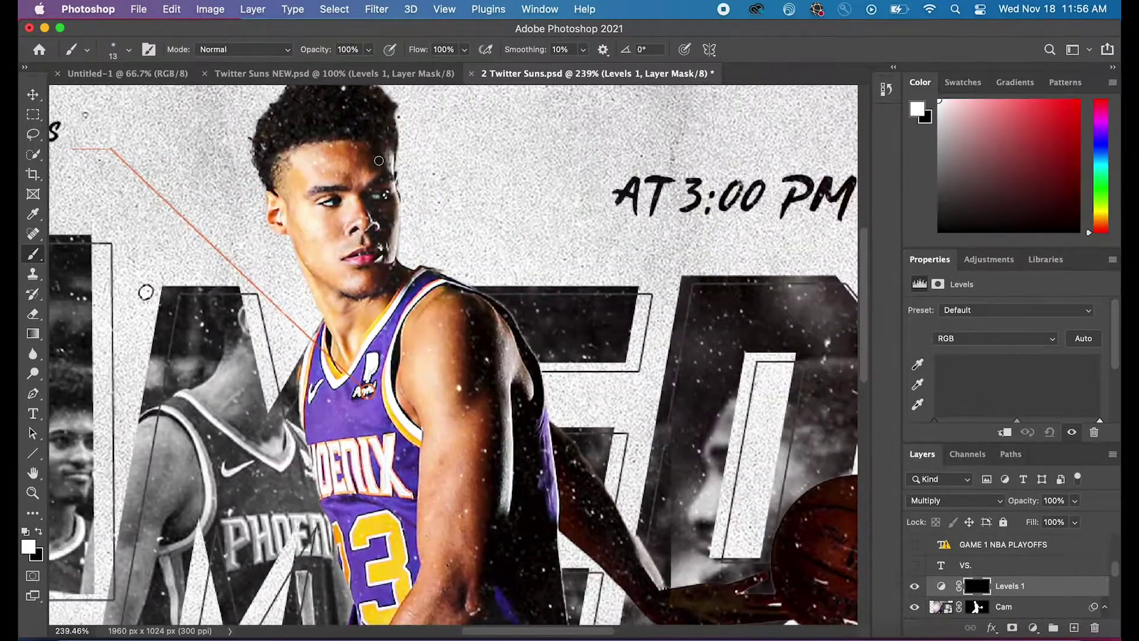
scroll(367, 154, up, 2)
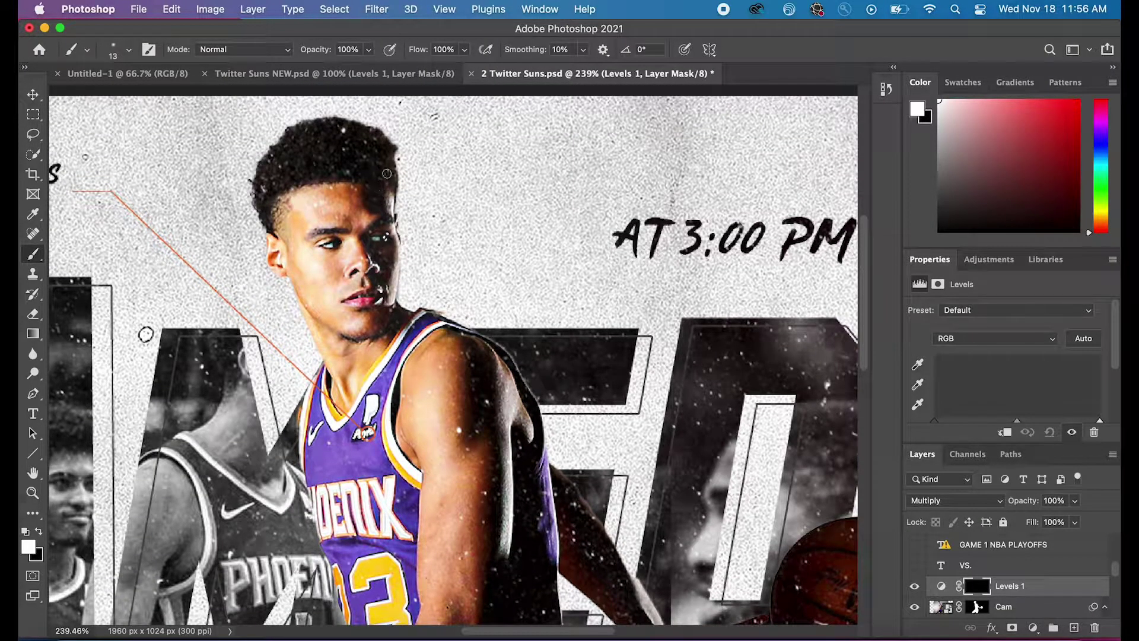
drag(387, 173, 388, 164)
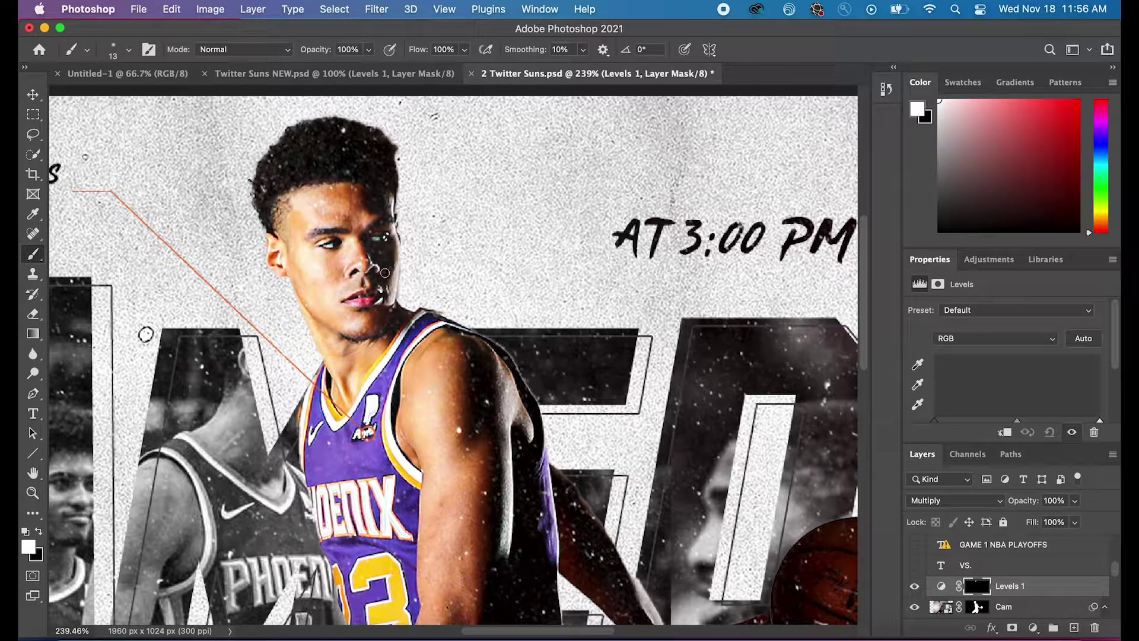
drag(379, 318, 365, 336)
Set the brush size to 33 px and paint shadows over the player's shoulder, upper arm and side.
click(129, 49)
drag(117, 90, 128, 90)
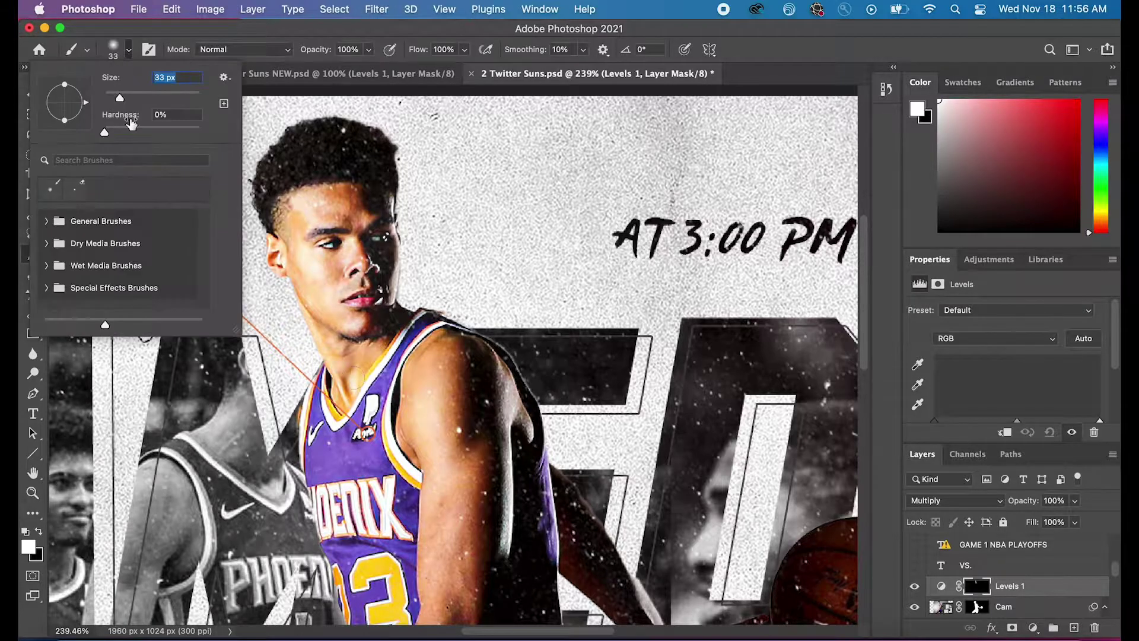
mouse_move(468, 372)
mouse_down()
mouse_move(494, 504)
mouse_move(501, 345)
mouse_move(505, 406)
mouse_up()
scroll(479, 380, down, 5)
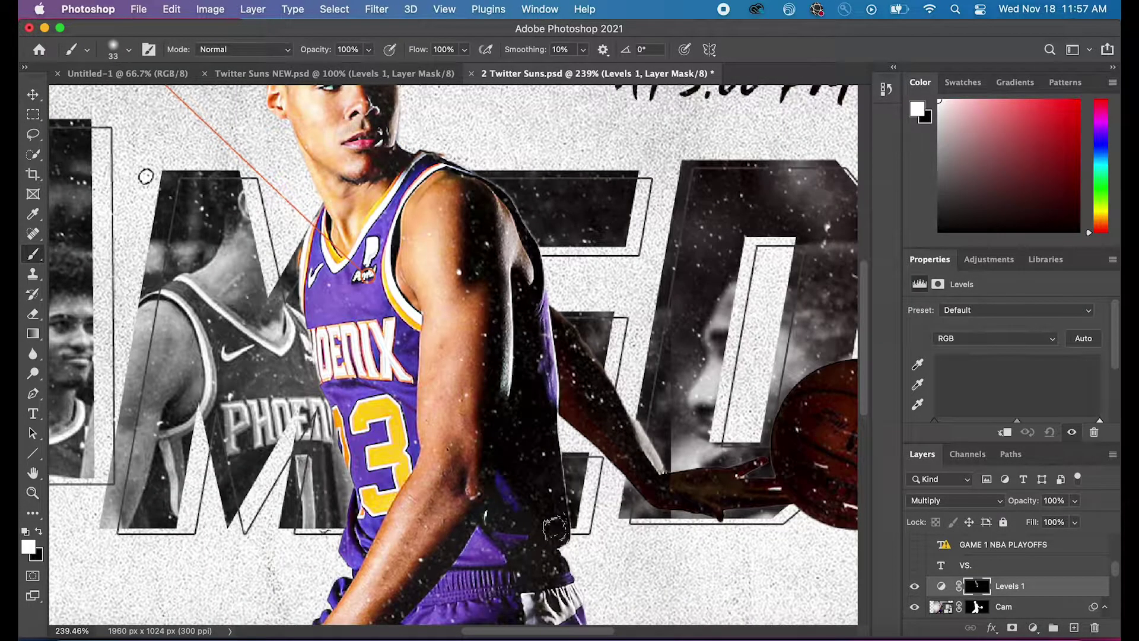
Clip the Levels layer to the Cam layer and paint shadows along the rear arm and the basketball.
right_click(1020, 585)
click(923, 338)
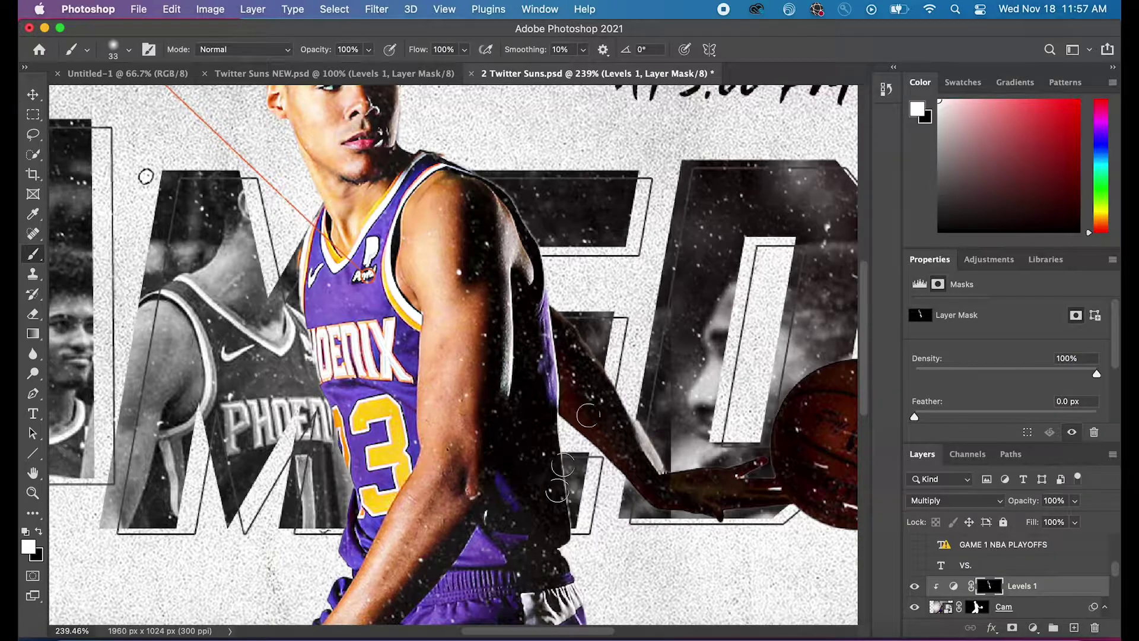
scroll(682, 493, down, 2)
scroll(683, 492, right, 3)
scroll(730, 453, right, 4)
mouse_move(737, 329)
mouse_down()
mouse_move(735, 415)
mouse_move(673, 456)
mouse_up()
Set the brush size to 17 px and paint shadows on the player's waist and the dark side of the shorts.
scroll(605, 457, down, 8)
scroll(605, 457, up, 2)
click(129, 50)
drag(128, 89, 120, 90)
drag(493, 396, 471, 390)
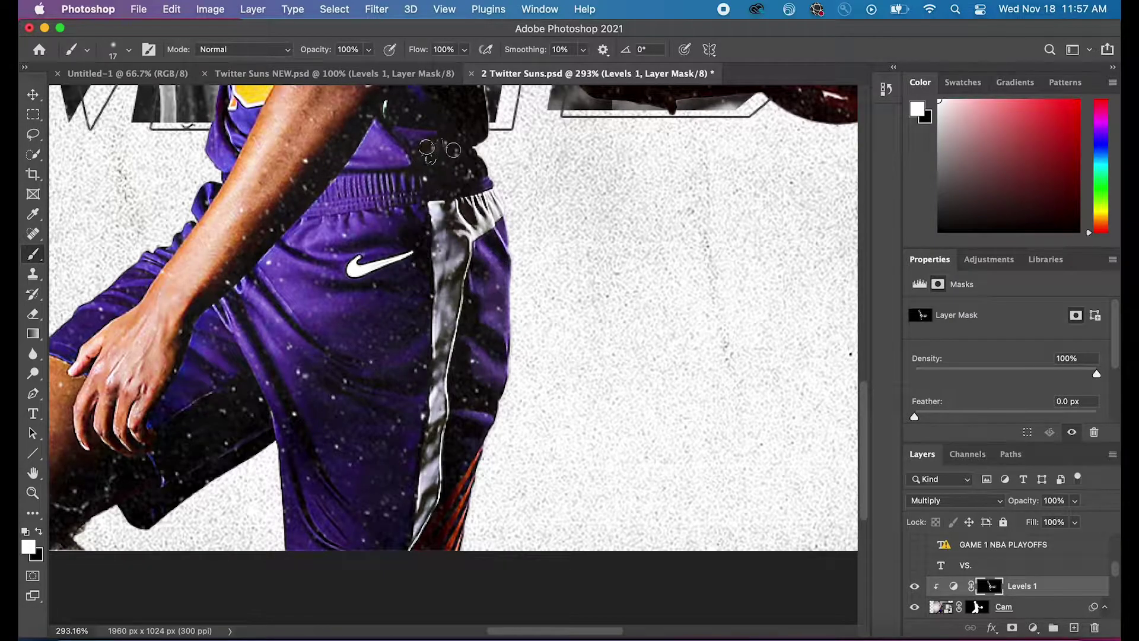
Paint shadows on the Levels mask under the raised leg and along the underside of the front forearm.
scroll(425, 245, down, 5)
scroll(426, 245, left, 6)
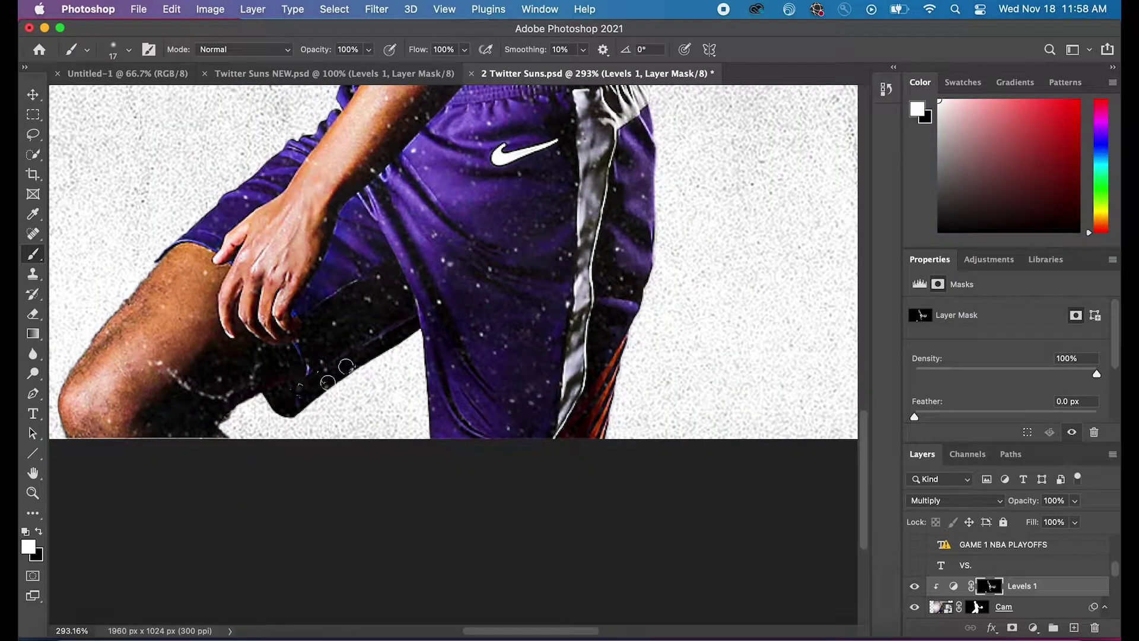
scroll(558, 422, up, 12)
scroll(557, 422, up, 15)
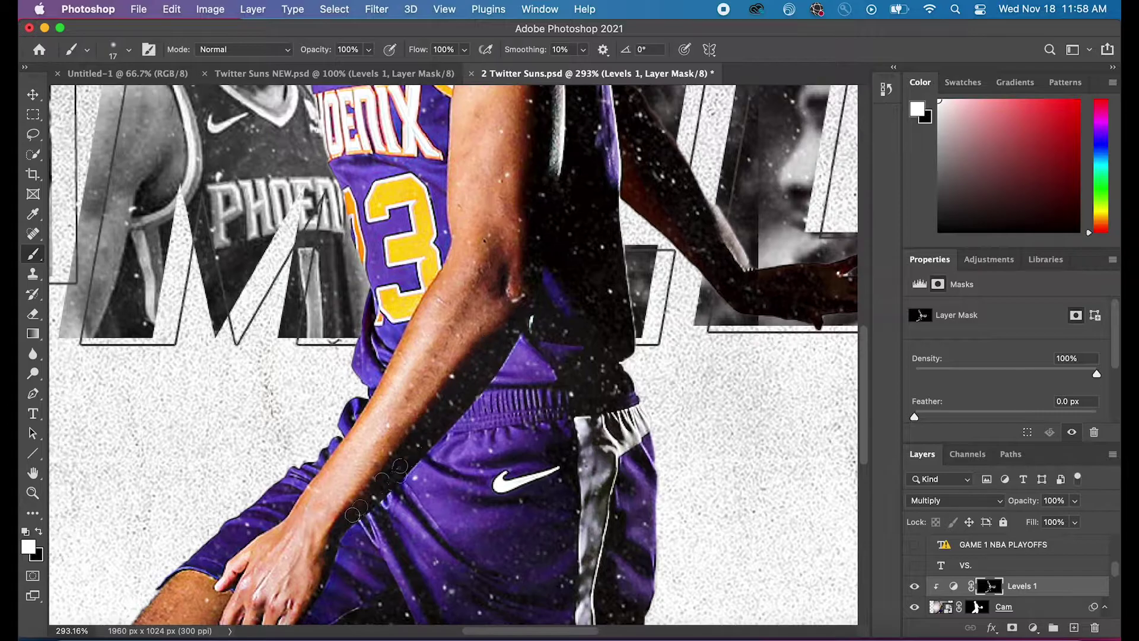
scroll(487, 274, down, 4)
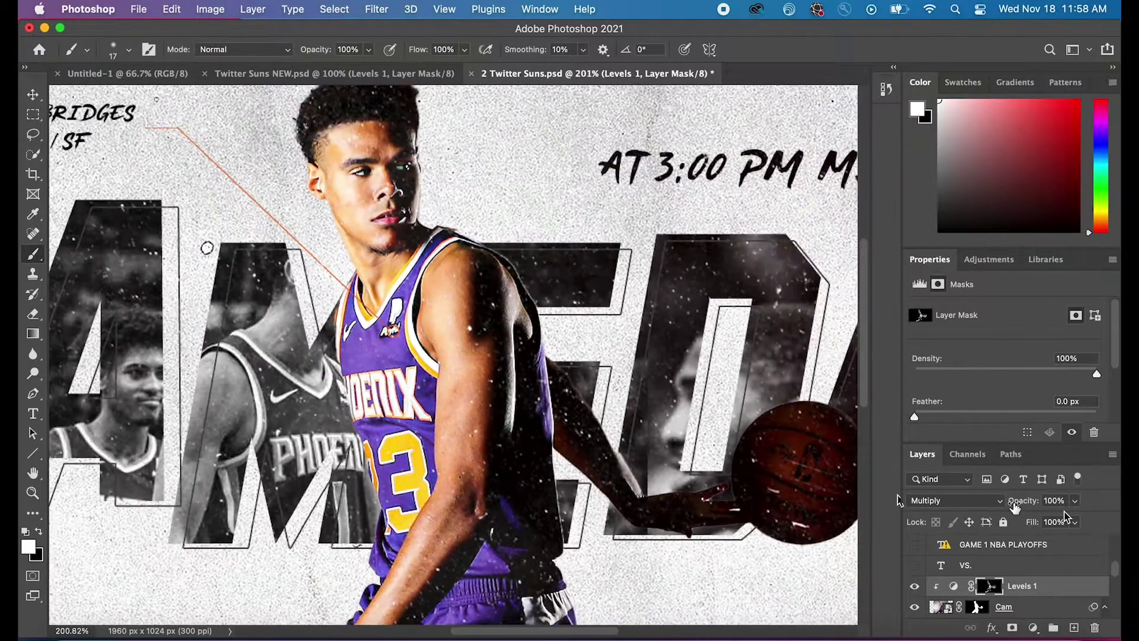
Reduce the opacity of the clipped Levels layer and add a second Levels adjustment layer above it.
mouse_move(1074, 501)
mouse_down()
mouse_move(1035, 520)
mouse_move(1091, 518)
mouse_move(1081, 520)
mouse_up()
scroll(493, 360, down, 6)
click(1045, 593)
click(1034, 628)
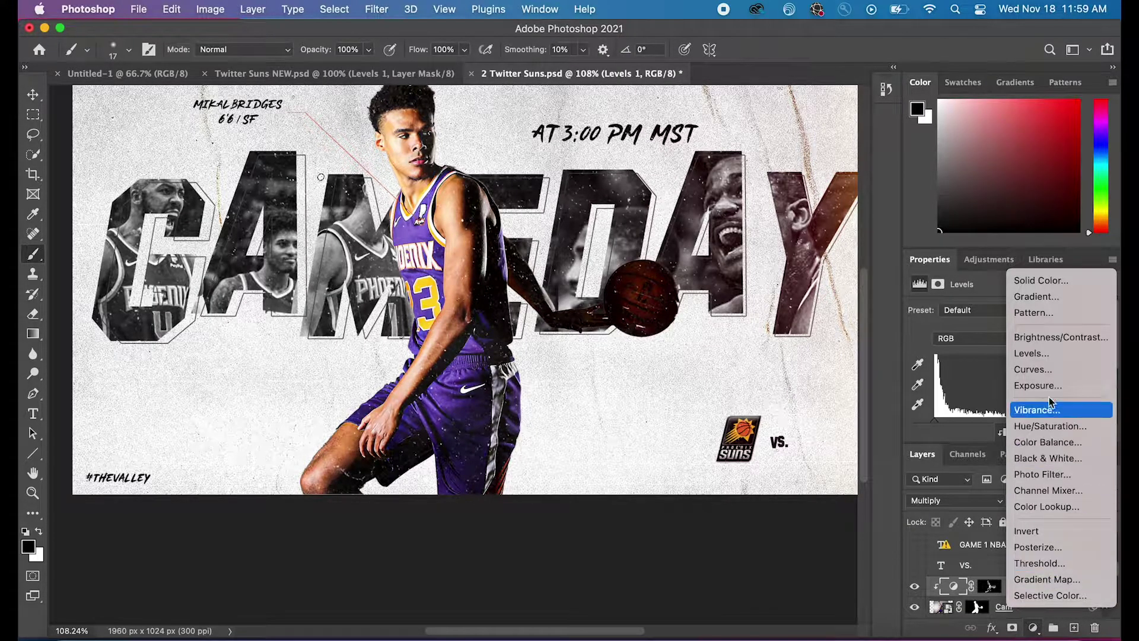
click(1048, 356)
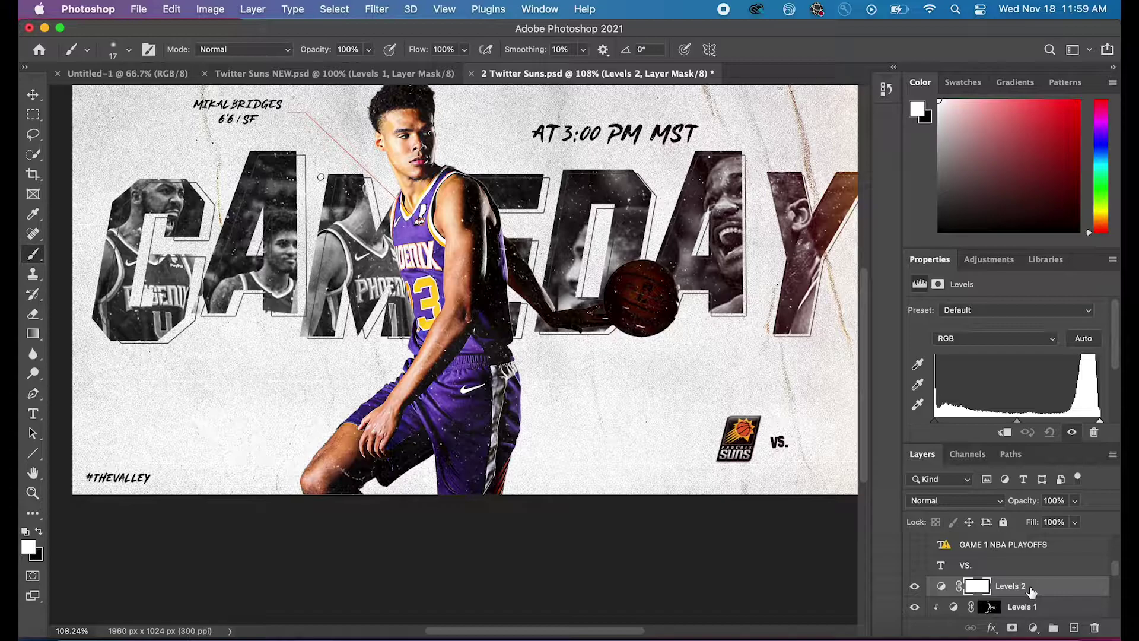
Clip the Levels 2 adjustment layer to the player cutout and invert its mask to black.
right_click(1031, 592)
click(931, 343)
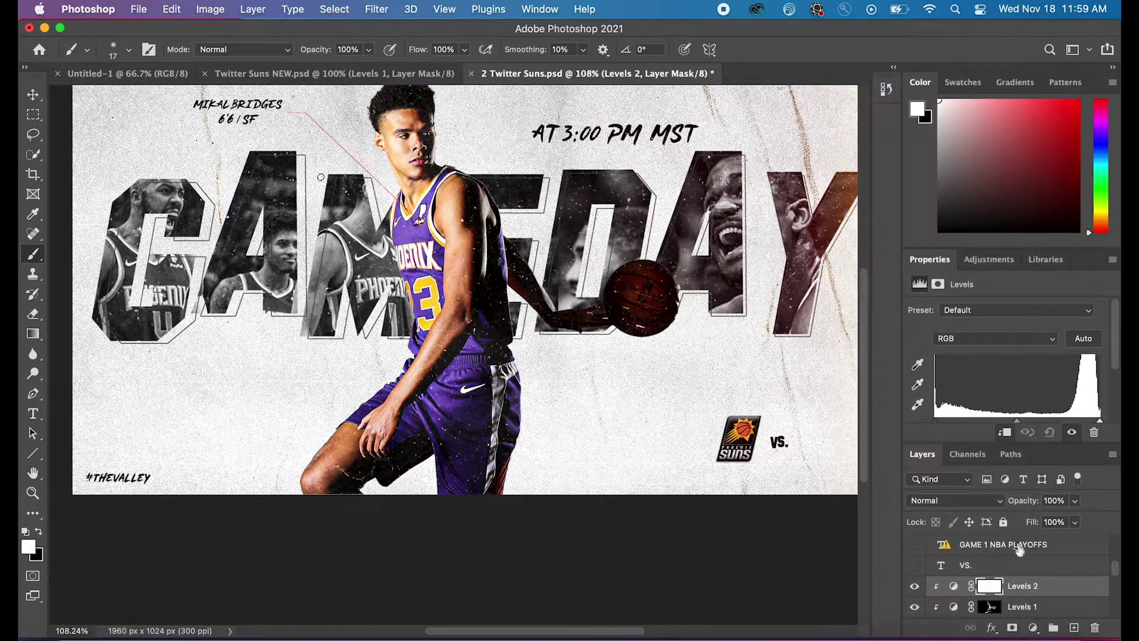
click(990, 587)
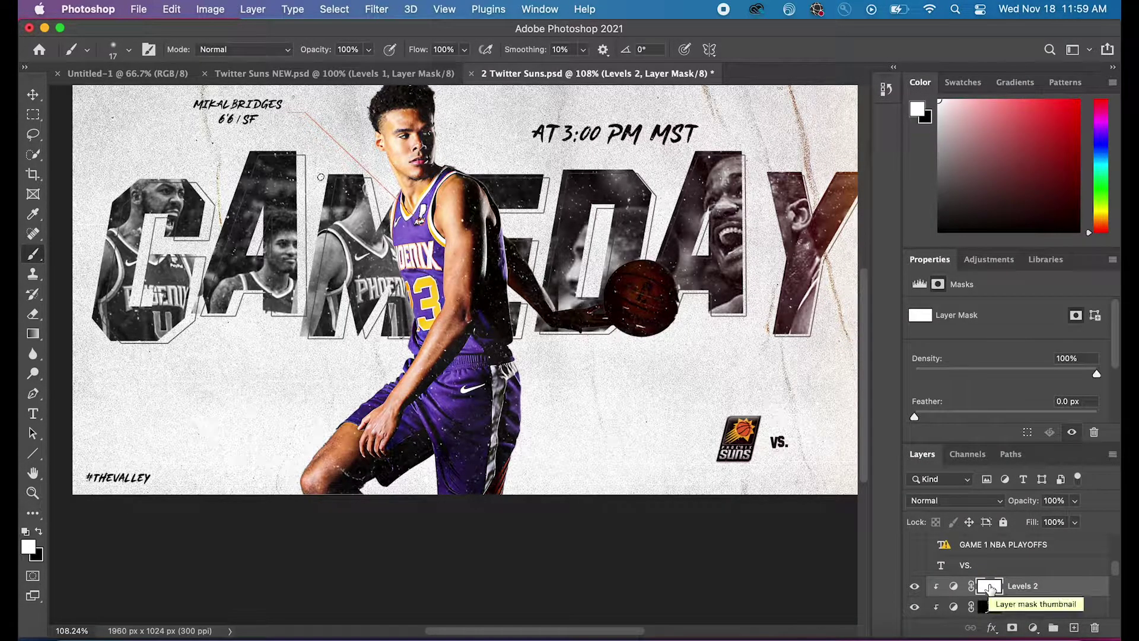
key(super+i)
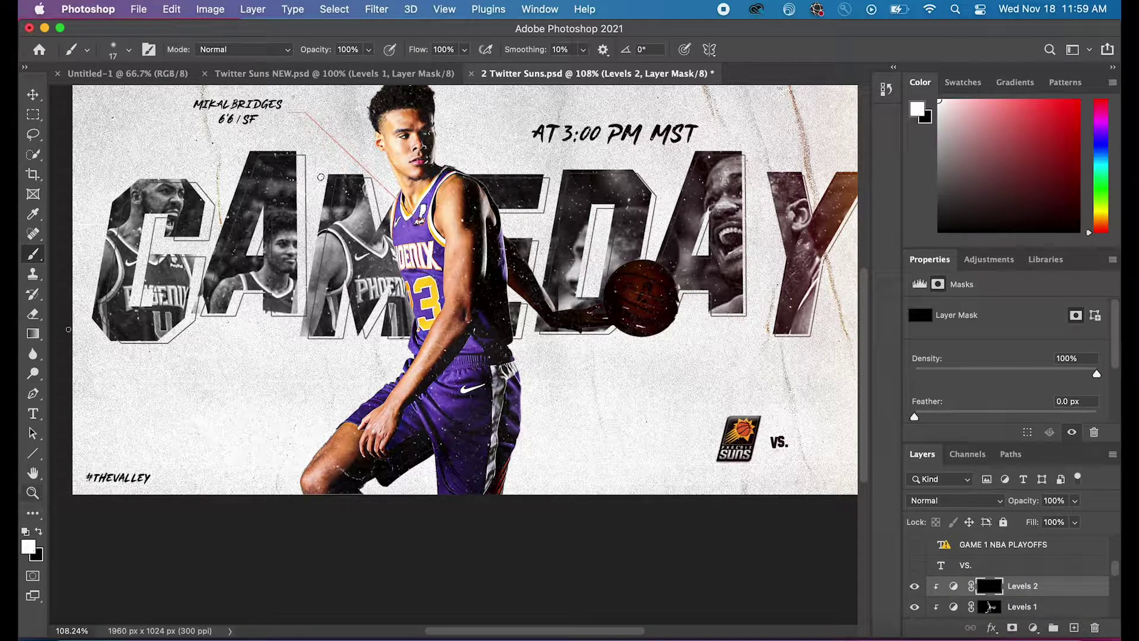
Set Levels 2 to Screen blending and paint highlights on the player's face with a soft 36 px brush.
click(953, 500)
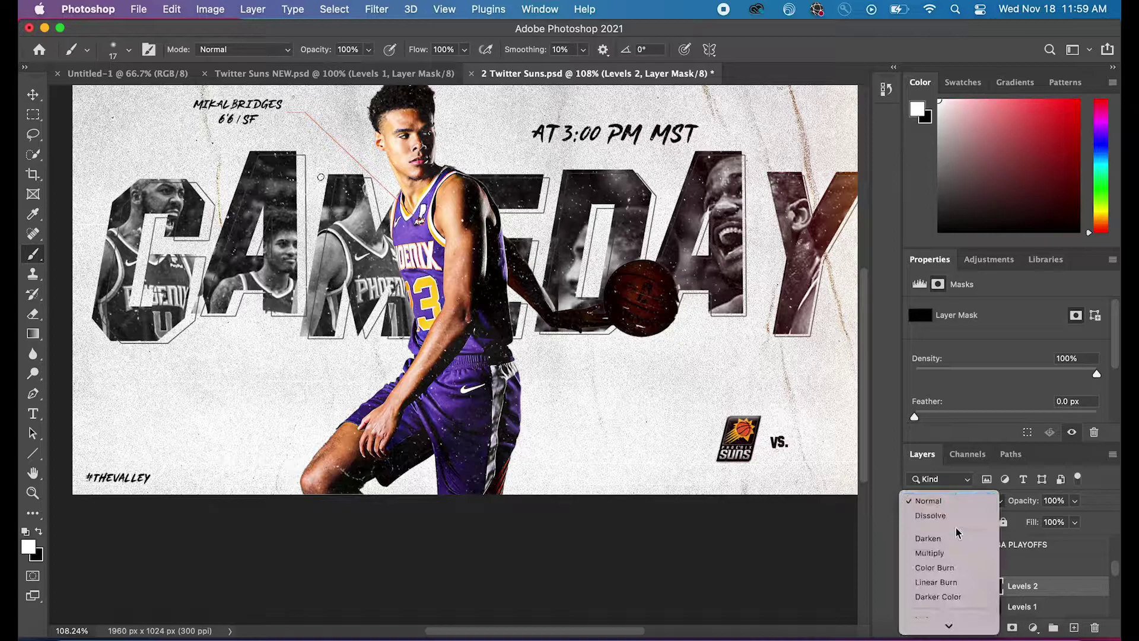
click(943, 508)
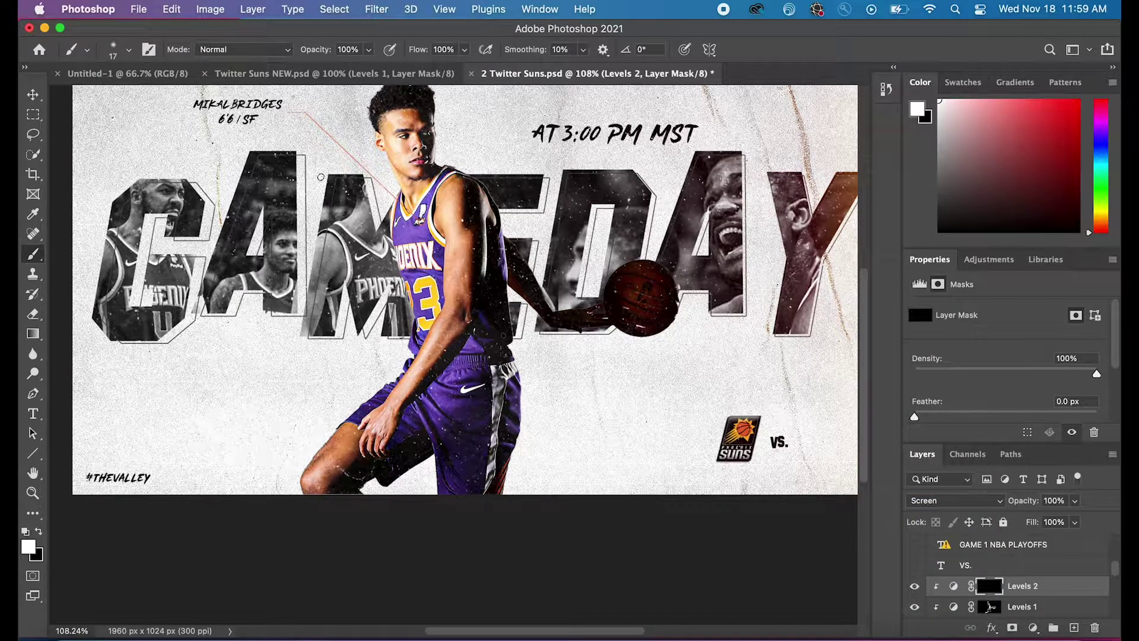
scroll(277, 214, up, 8)
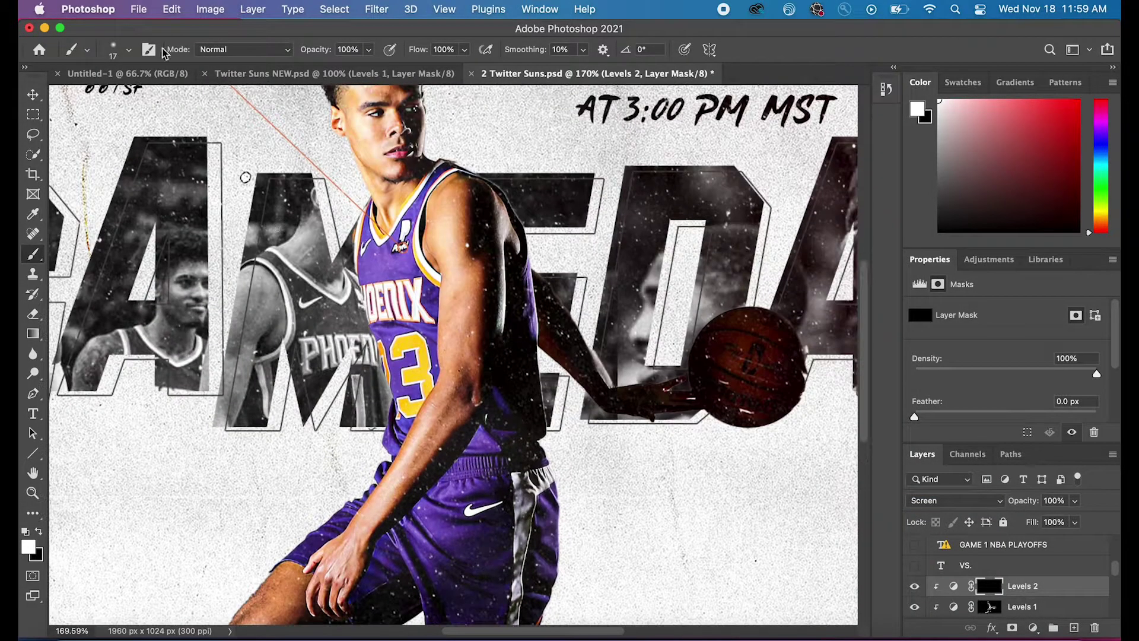
click(129, 49)
click(121, 95)
mouse_move(368, 155)
mouse_down()
mouse_move(355, 128)
mouse_move(377, 173)
mouse_move(383, 134)
mouse_up()
scroll(365, 142, up, 2)
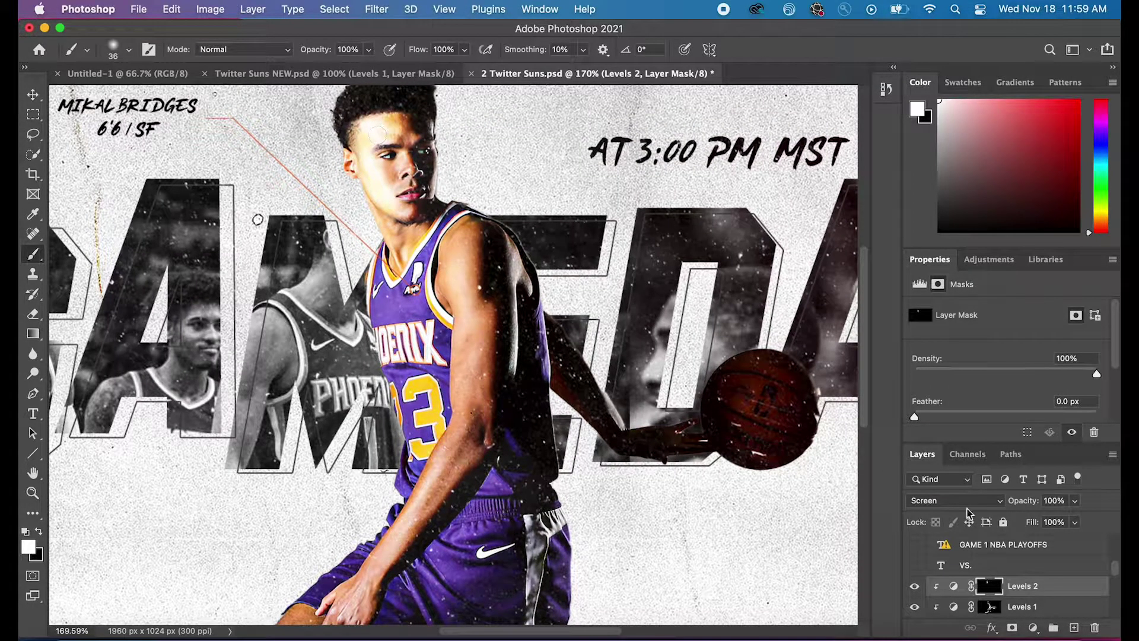
Paint highlights on the neck and down the front arm on the Levels 2 mask, reducing the layer's opacity to 29%.
drag(1075, 509, 1053, 521)
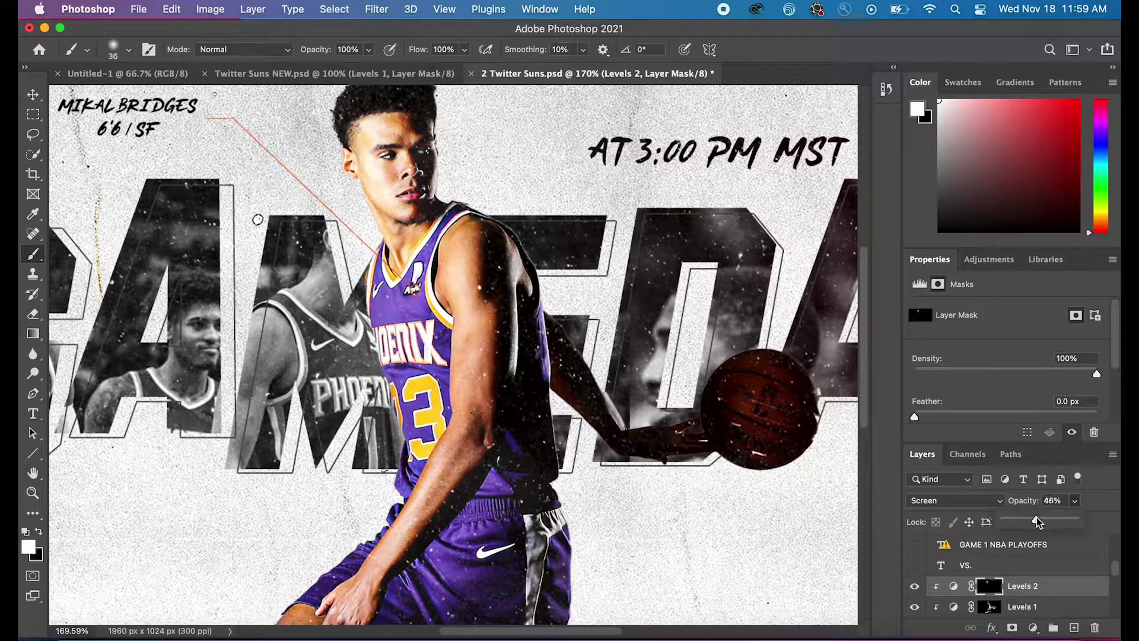
click(410, 230)
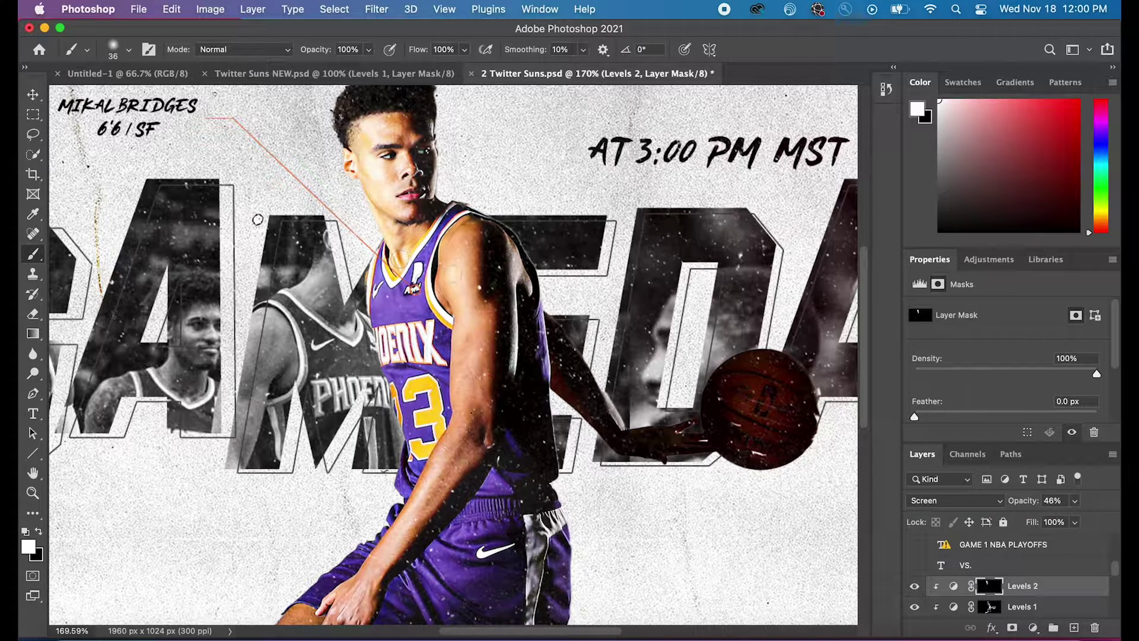
mouse_move(453, 273)
mouse_down()
mouse_move(458, 244)
mouse_move(466, 386)
mouse_move(448, 442)
mouse_up()
scroll(448, 442, down, 5)
mouse_move(467, 300)
mouse_down()
mouse_move(372, 468)
mouse_move(368, 480)
mouse_move(404, 501)
mouse_up()
click(1075, 501)
drag(1072, 520, 1060, 519)
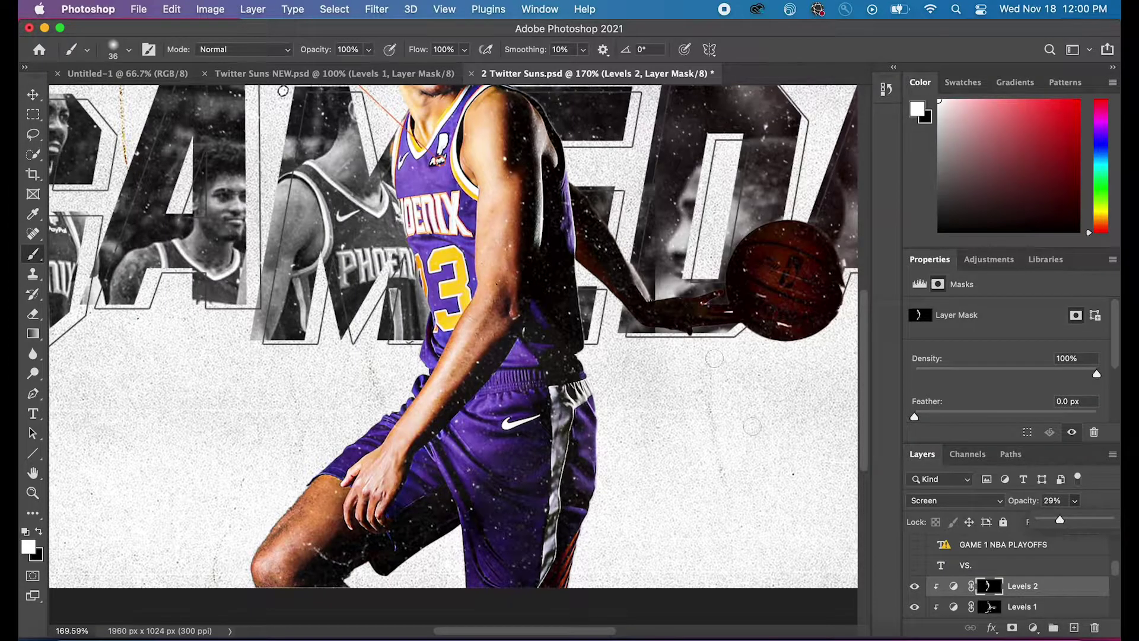
Paint a highlight on the raised knee and toggle the Levels 2 layer's visibility to compare the shading.
scroll(714, 358, down, 5)
click(313, 437)
scroll(313, 451, up, 7)
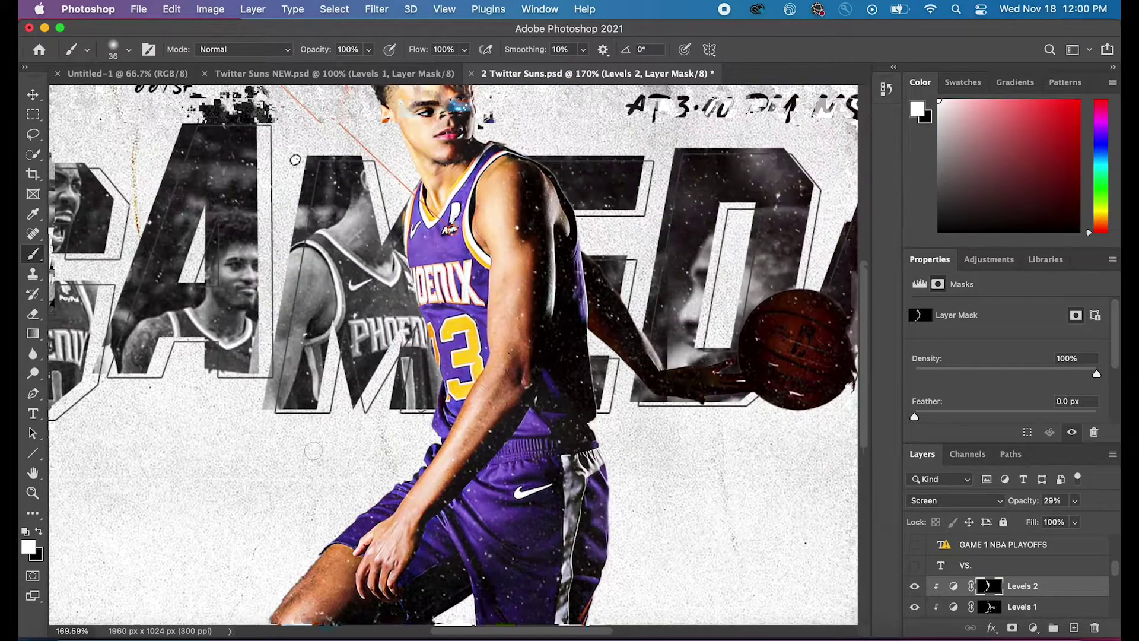
scroll(457, 410, down, 5)
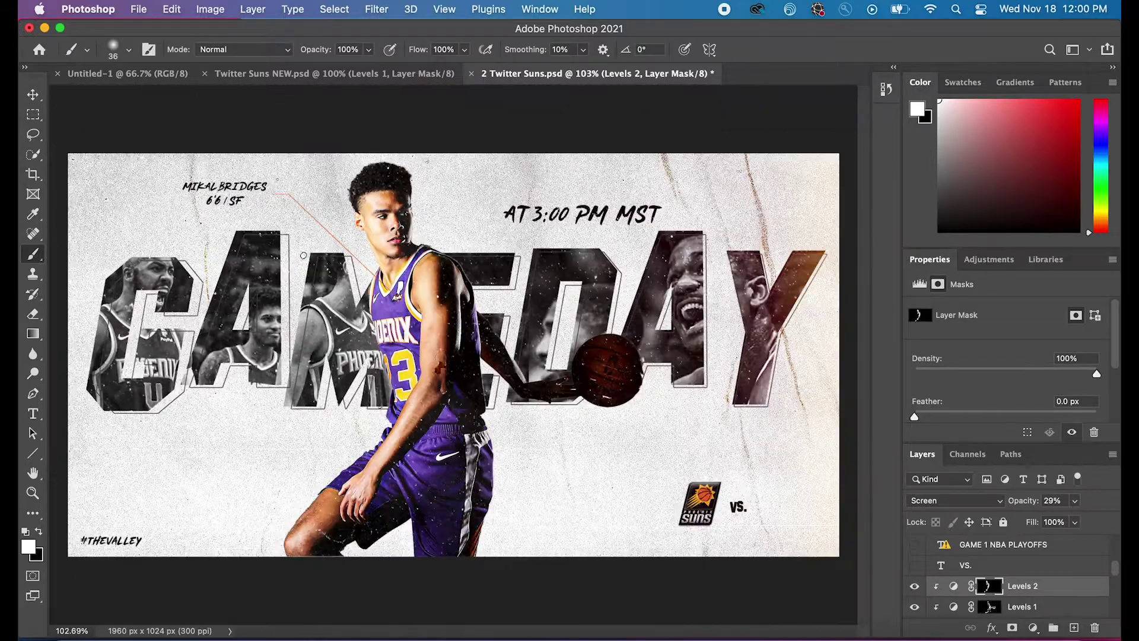
scroll(453, 353, down, 5)
click(914, 586)
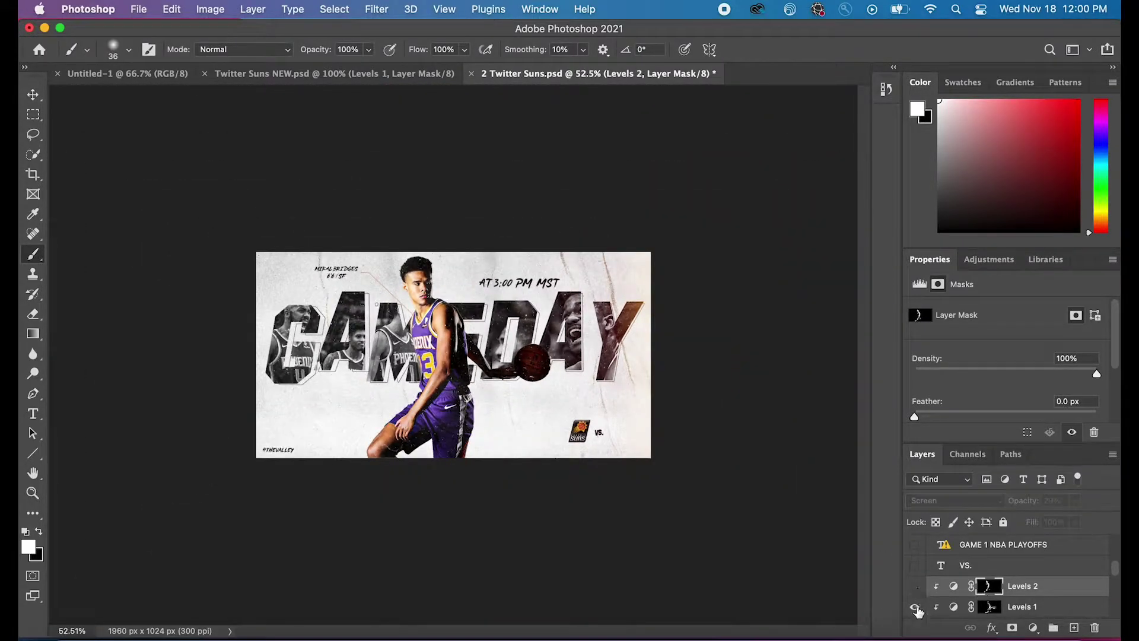
scroll(455, 340, up, 5)
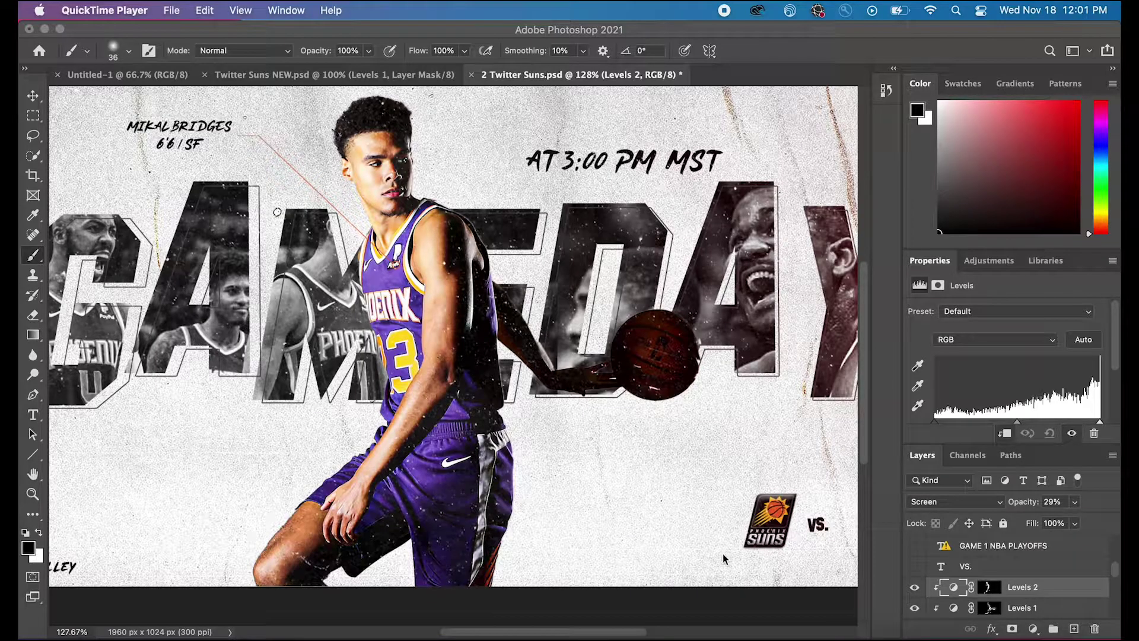
Check the adjustment layers used on the player in Twitter Suns NEW.psd, then return to 2 Twitter Suns.psd.
click(1049, 589)
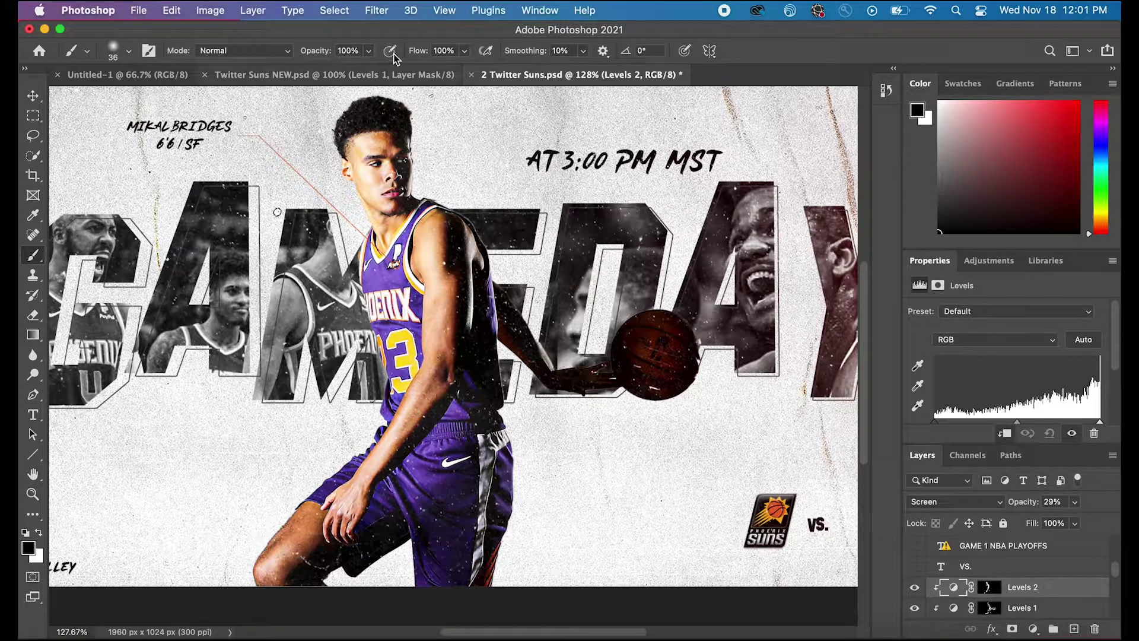
click(396, 76)
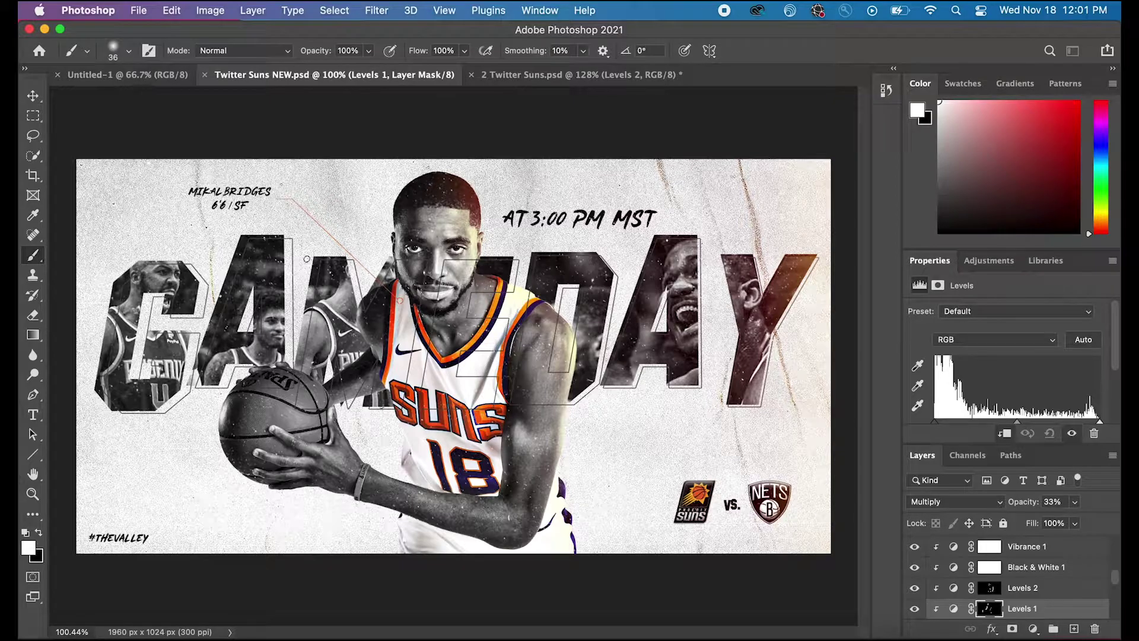
click(515, 74)
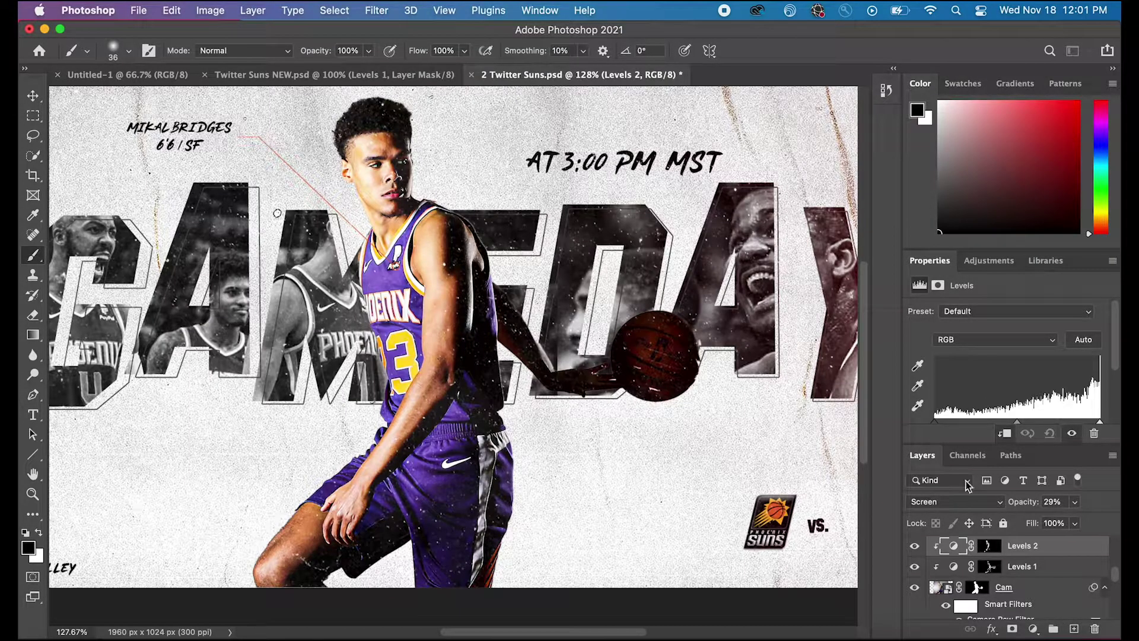
Add a clipped Black & White adjustment layer directly above the Cam layer and invert its mask to black.
click(1009, 585)
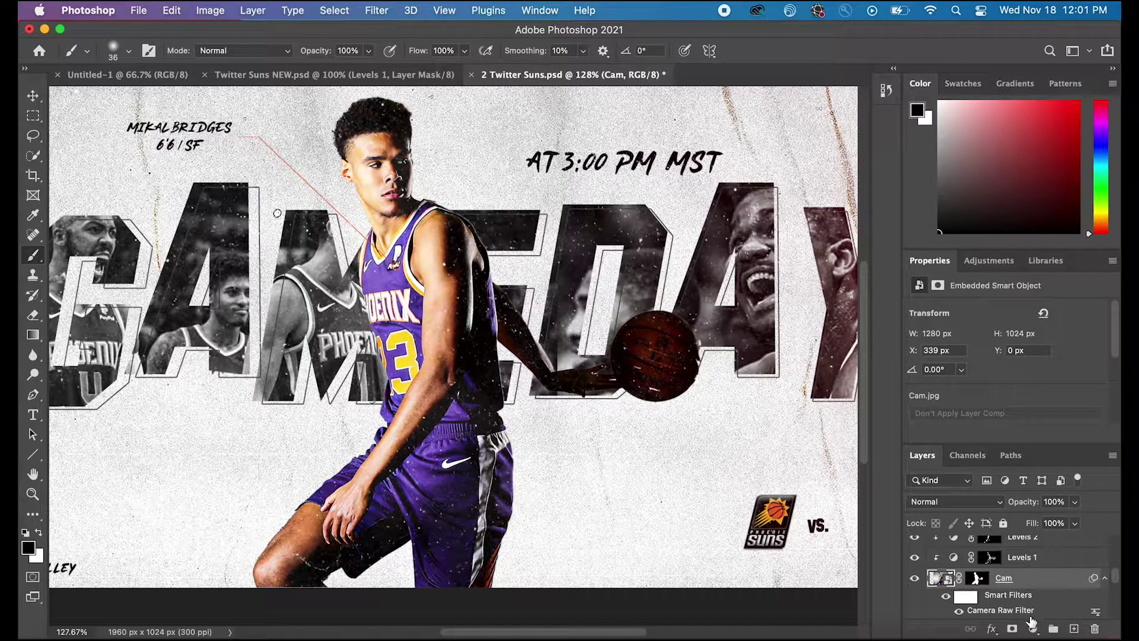
click(1036, 630)
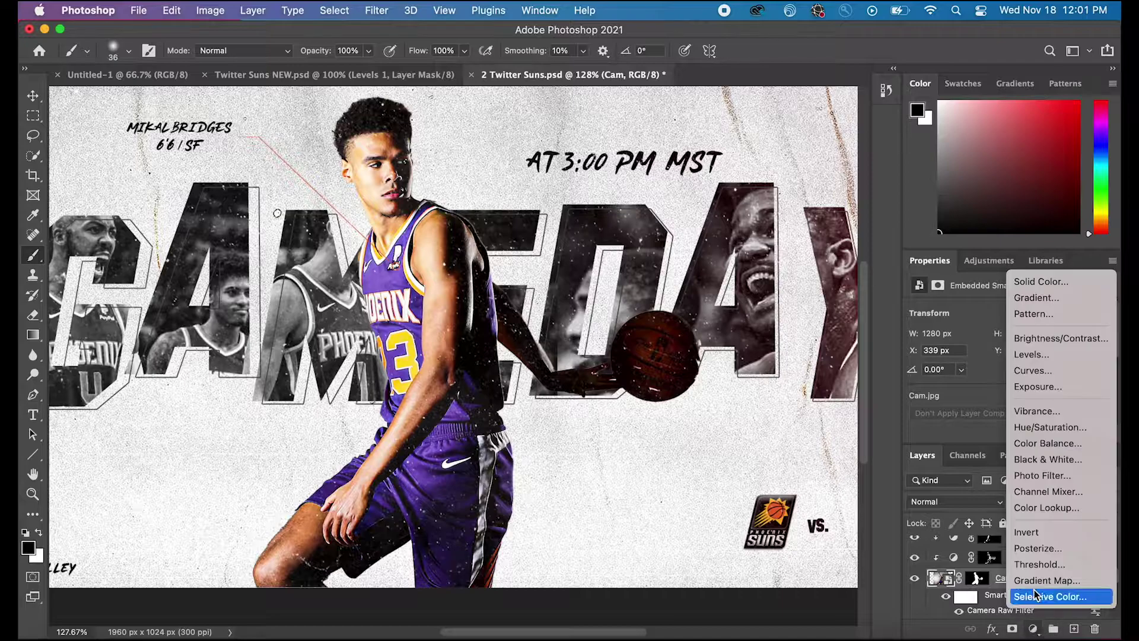
click(1058, 460)
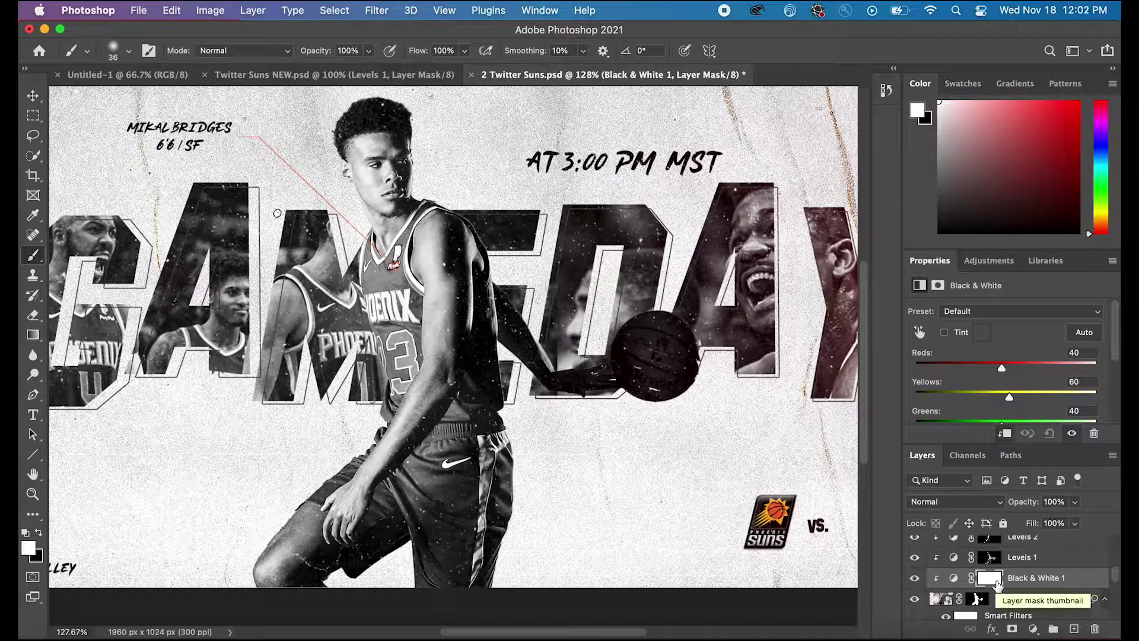
key(super+i)
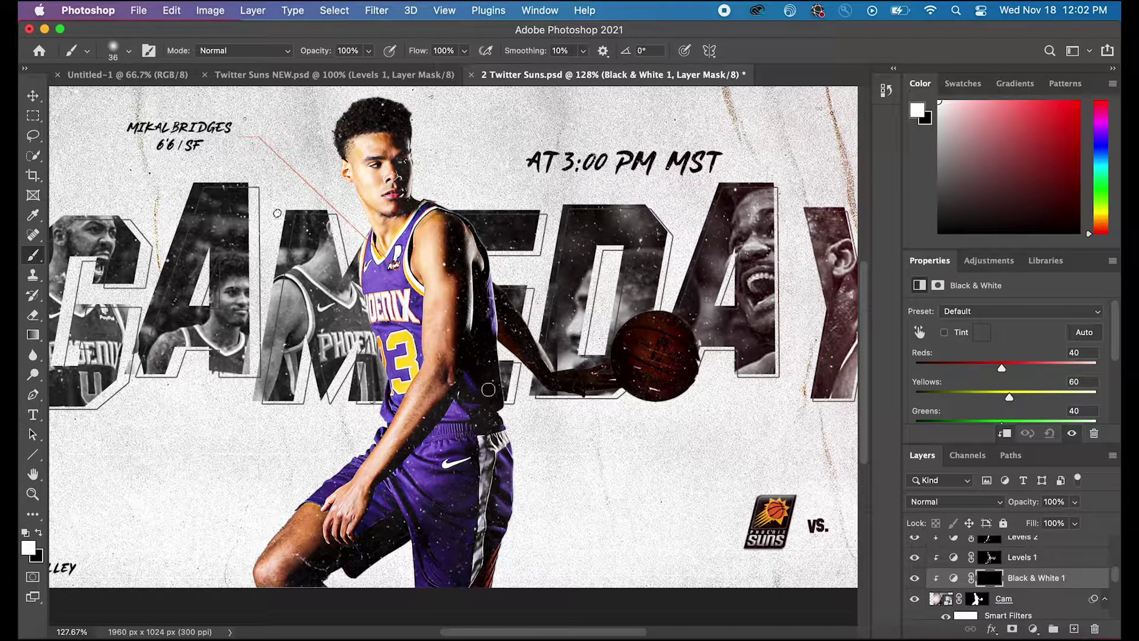
Set a harder 68 px brush and paint the player's front shoulder and upper arm black and white.
scroll(441, 287, up, 2)
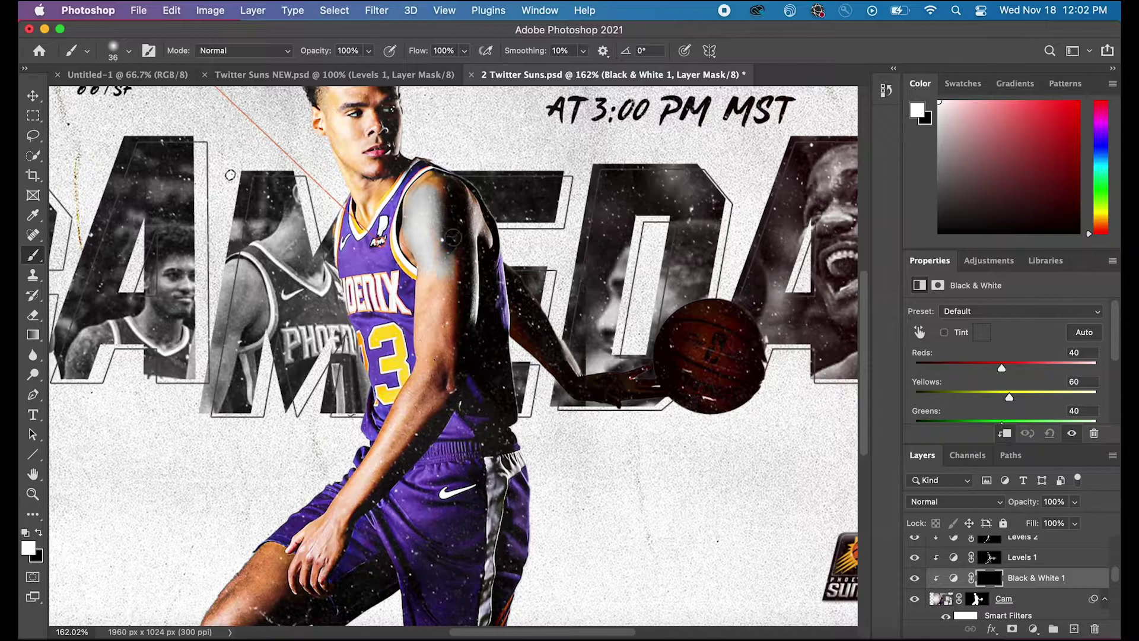
scroll(451, 355, up, 5)
click(129, 51)
drag(123, 99, 135, 100)
click(129, 51)
drag(104, 136, 199, 136)
drag(418, 195, 419, 323)
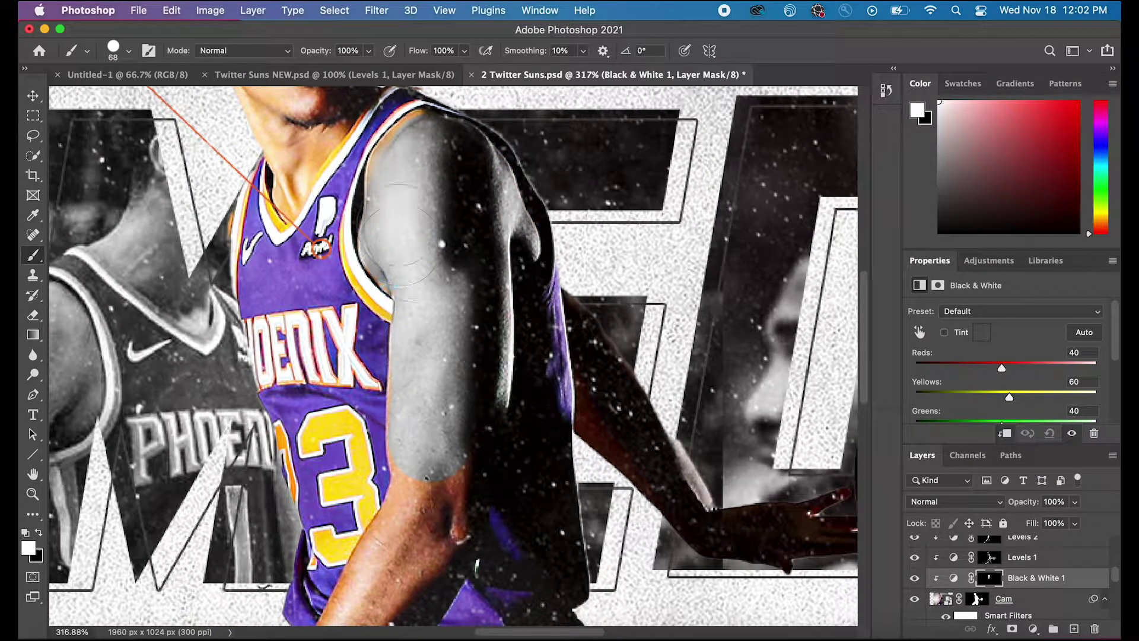
Continue painting the Black & White mask over the front elbow and along the forearm.
scroll(430, 239, up, 5)
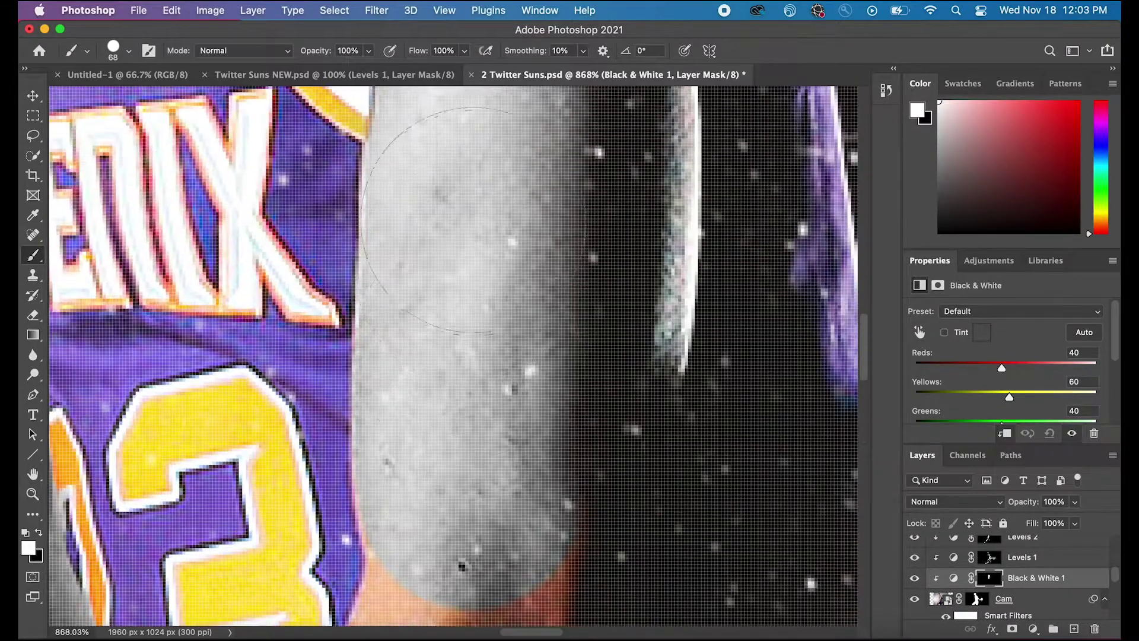
scroll(521, 308, down, 3)
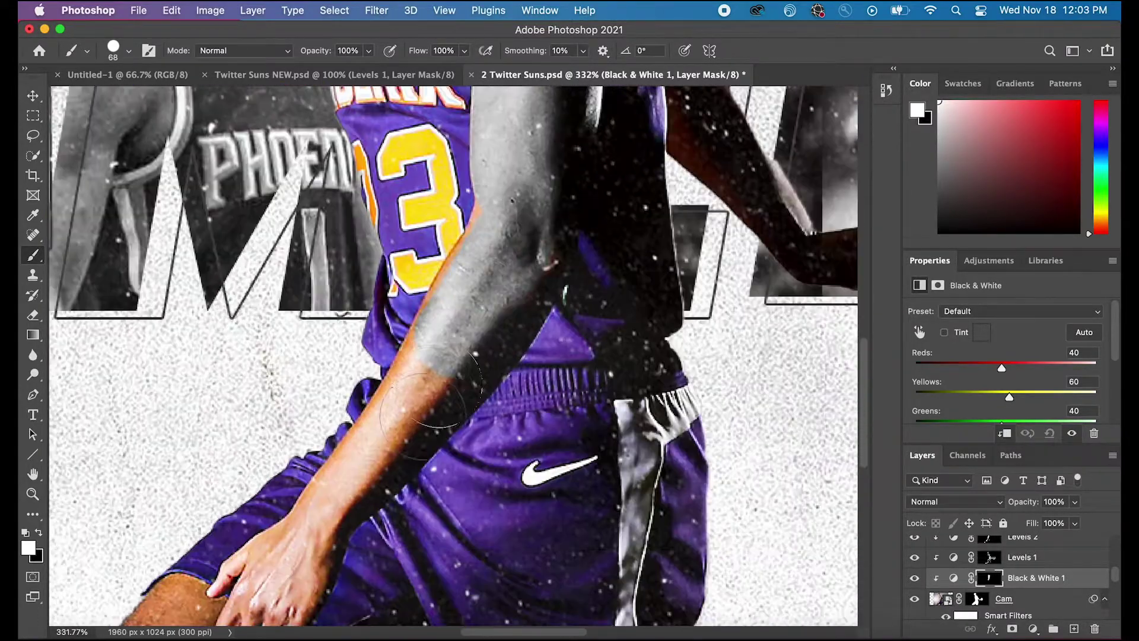
scroll(522, 267, up, 5)
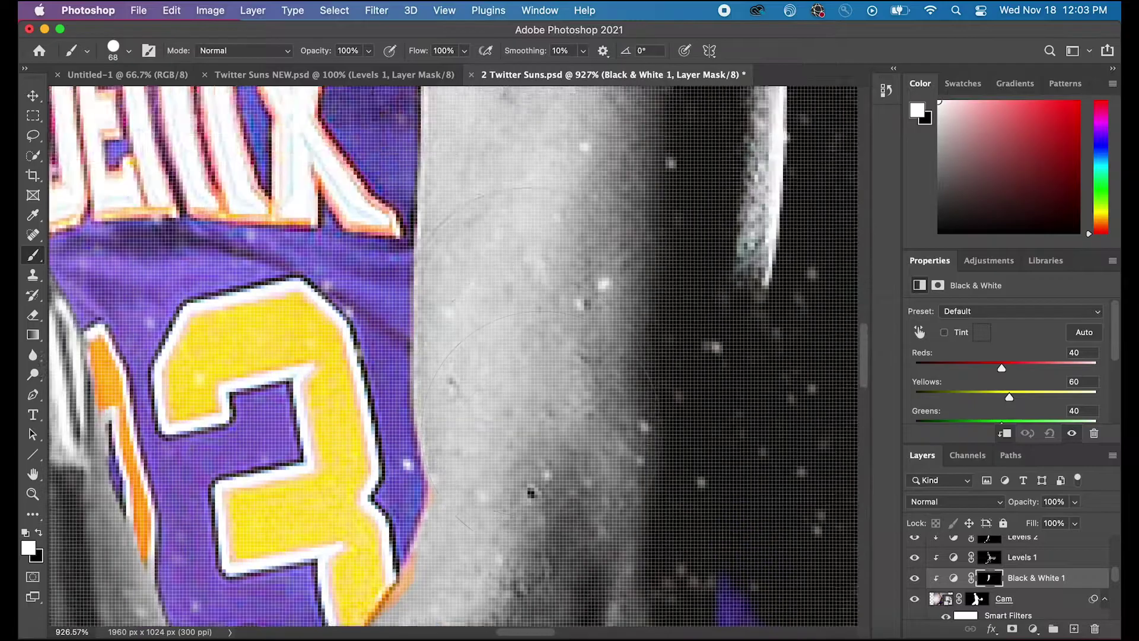
scroll(560, 409, down, 4)
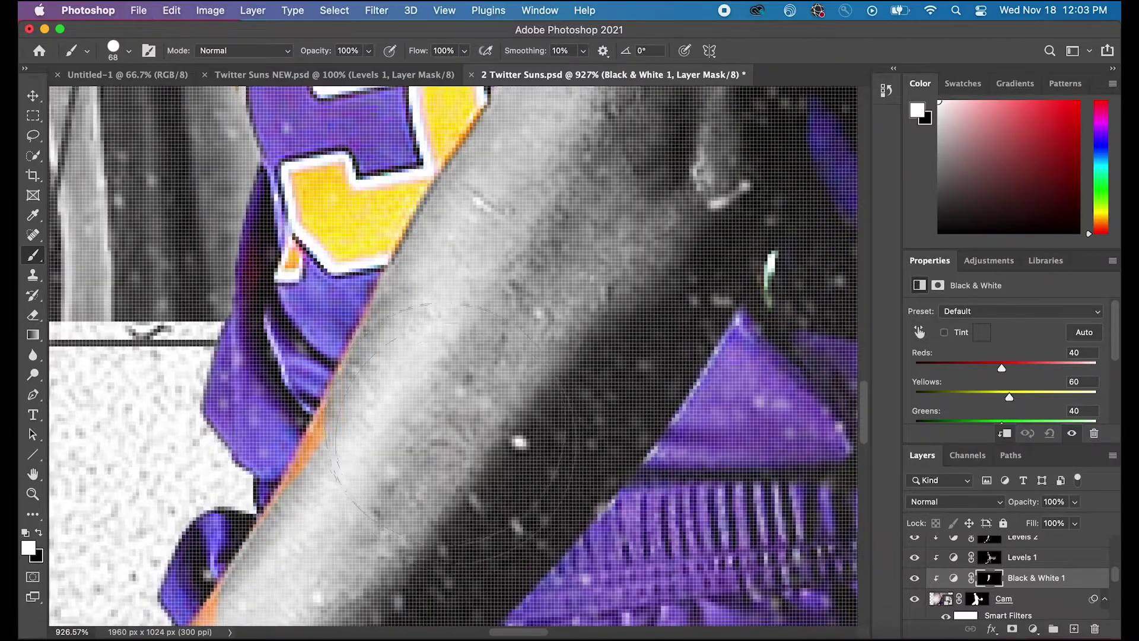
scroll(534, 368, up, 4)
scroll(552, 365, down, 10)
Reduce the brush to 35 px and paint the front wrist and back of the hand black and white.
key(bracketleft)
key(bracketleft)
key(bracketleft)
key(bracketleft)
key(bracketleft)
scroll(516, 315, down, 4)
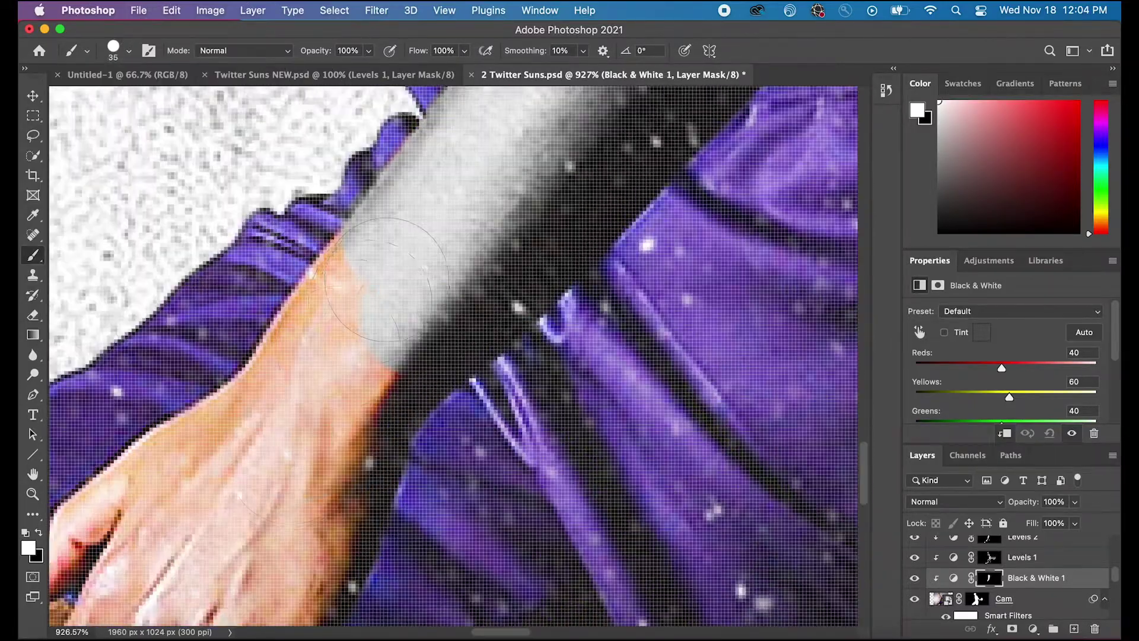
scroll(313, 366, down, 3)
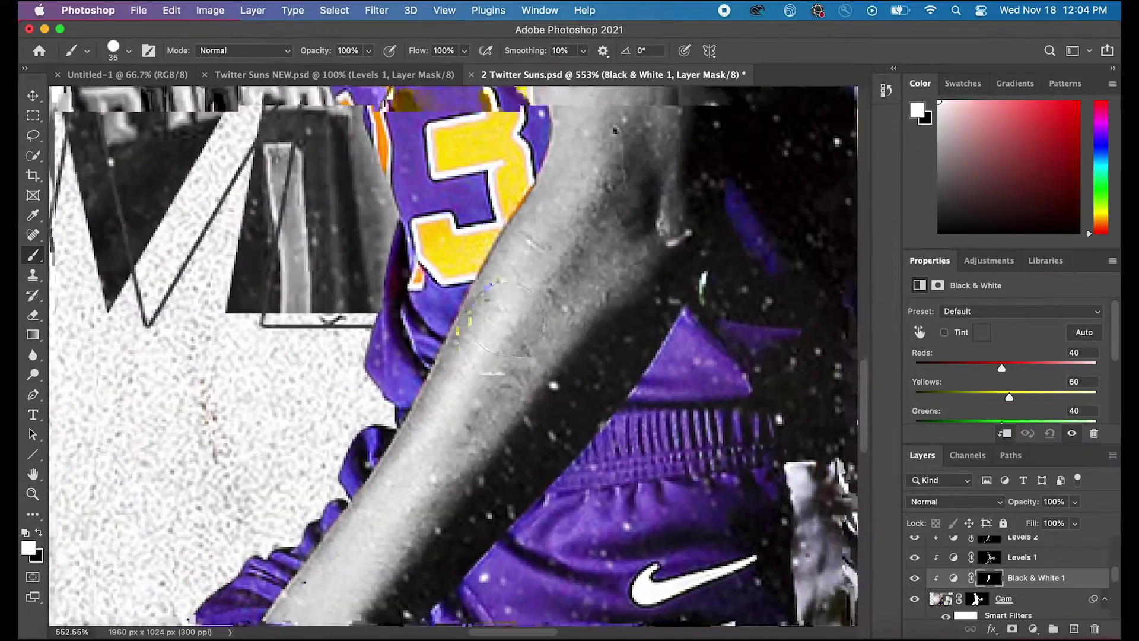
scroll(556, 267, down, 6)
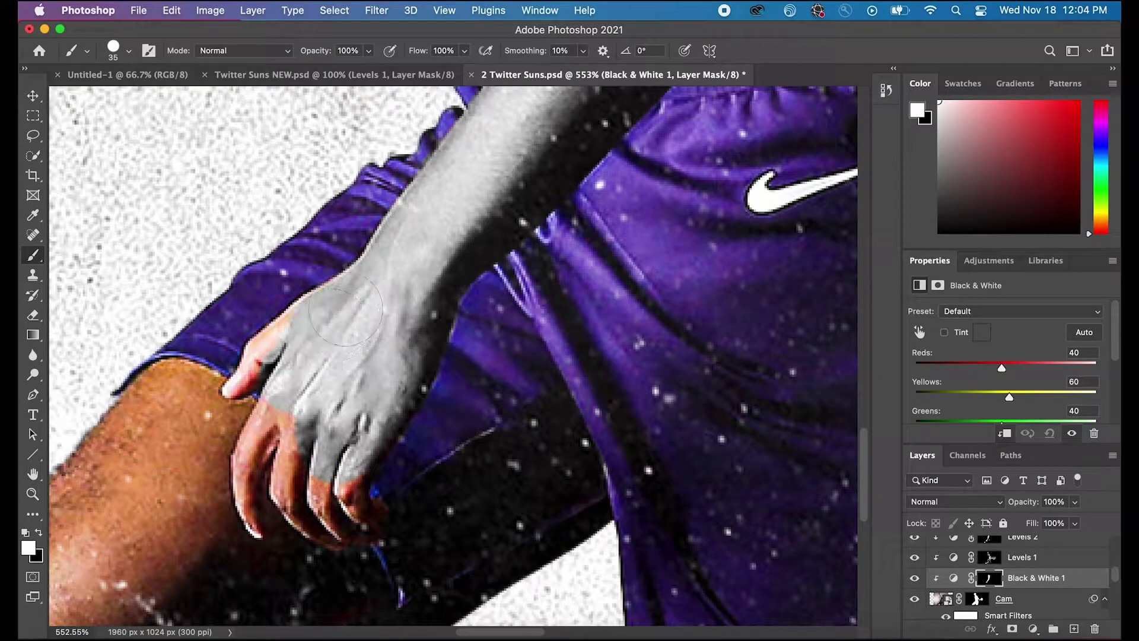
Paint the fingers, thumb and bare skin of the raised leg on the Black & White mask.
scroll(346, 310, down, 5)
scroll(299, 324, down, 2)
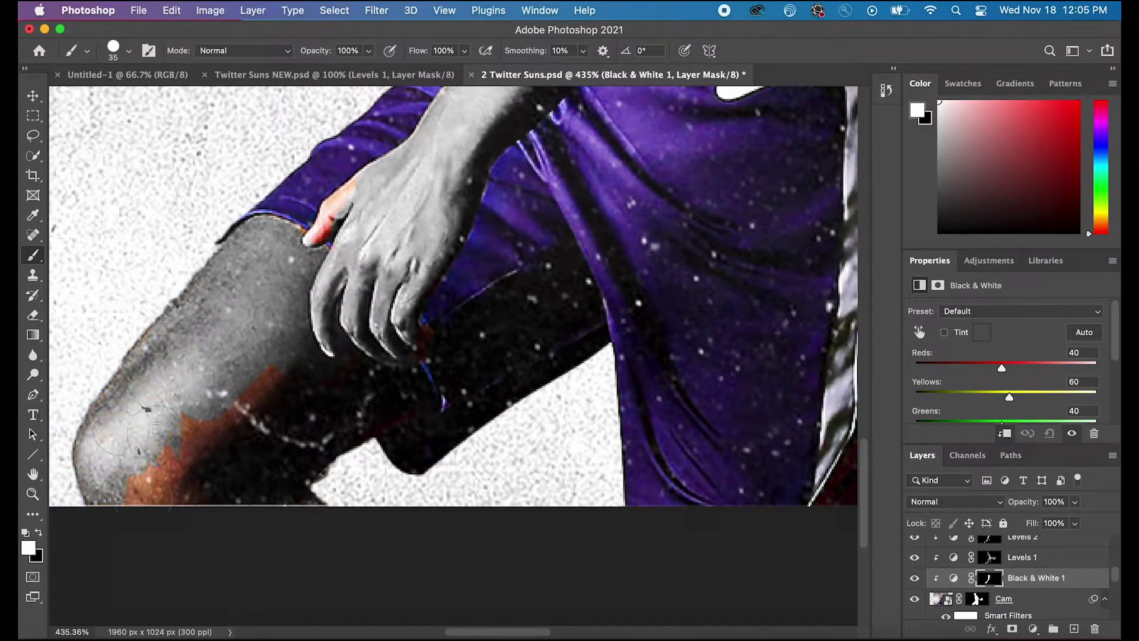
scroll(374, 213, up, 2)
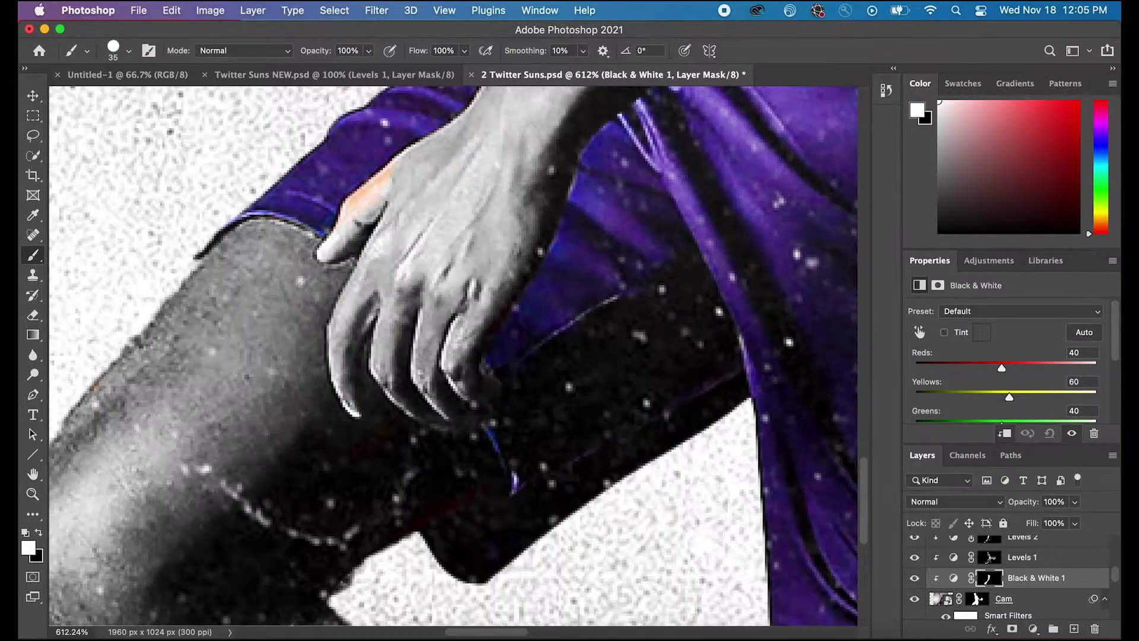
drag(428, 178, 383, 210)
scroll(403, 211, down, 5)
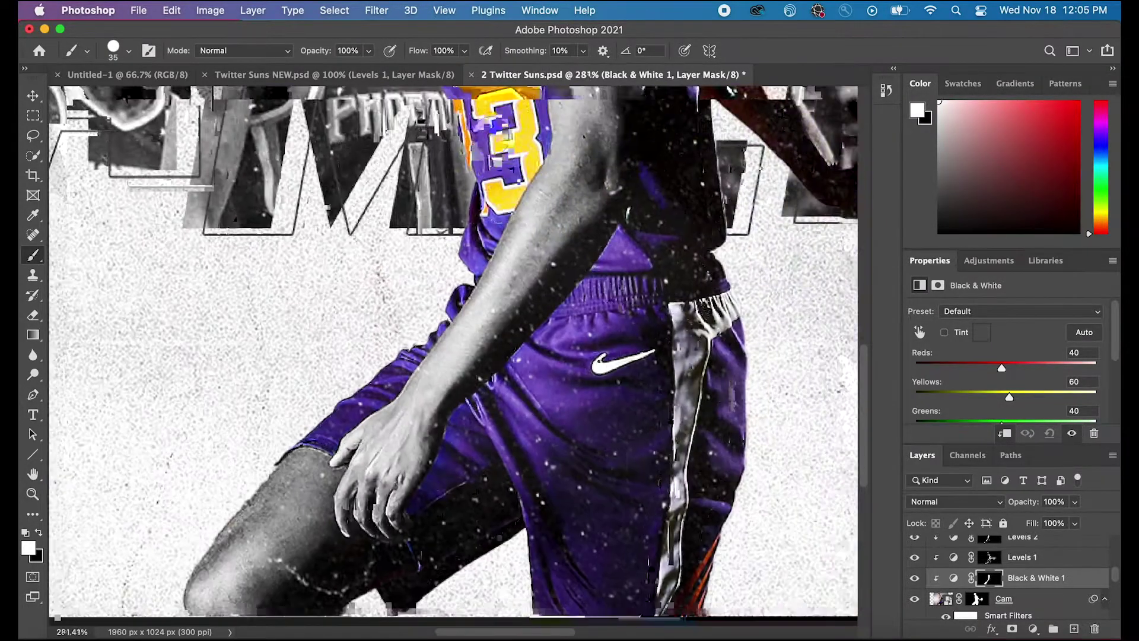
Paint the player's face black and white, and use a smaller brush for the neck beside the jersey collar.
scroll(488, 147, up, 5)
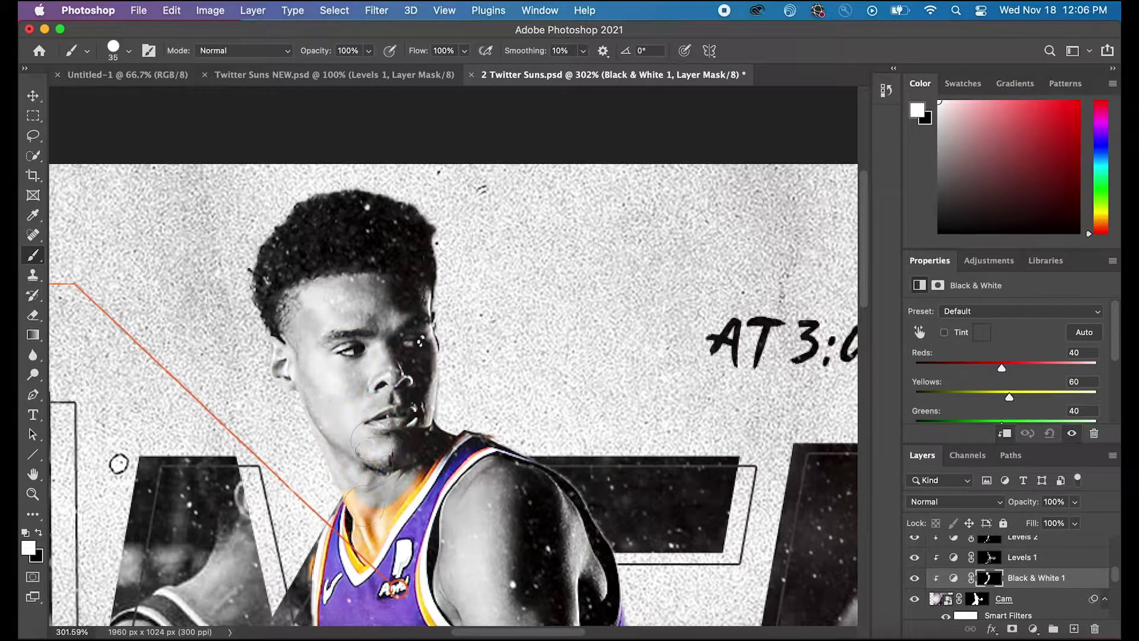
scroll(385, 386, up, 2)
mouse_move(385, 356)
mouse_down()
mouse_move(463, 350)
mouse_move(421, 442)
mouse_move(409, 510)
mouse_move(459, 409)
mouse_up()
click(129, 51)
drag(127, 94, 120, 93)
mouse_move(381, 522)
mouse_down()
mouse_move(433, 513)
mouse_move(407, 525)
mouse_up()
Enlarge the brush to 78 px and paint the rear hand and arm on the Black & White mask.
scroll(416, 487, down, 3)
scroll(416, 486, down, 3)
scroll(741, 416, up, 3)
scroll(674, 410, down, 1)
click(128, 51)
drag(120, 94, 138, 94)
mouse_move(736, 409)
mouse_down()
mouse_move(658, 407)
mouse_move(501, 237)
mouse_up()
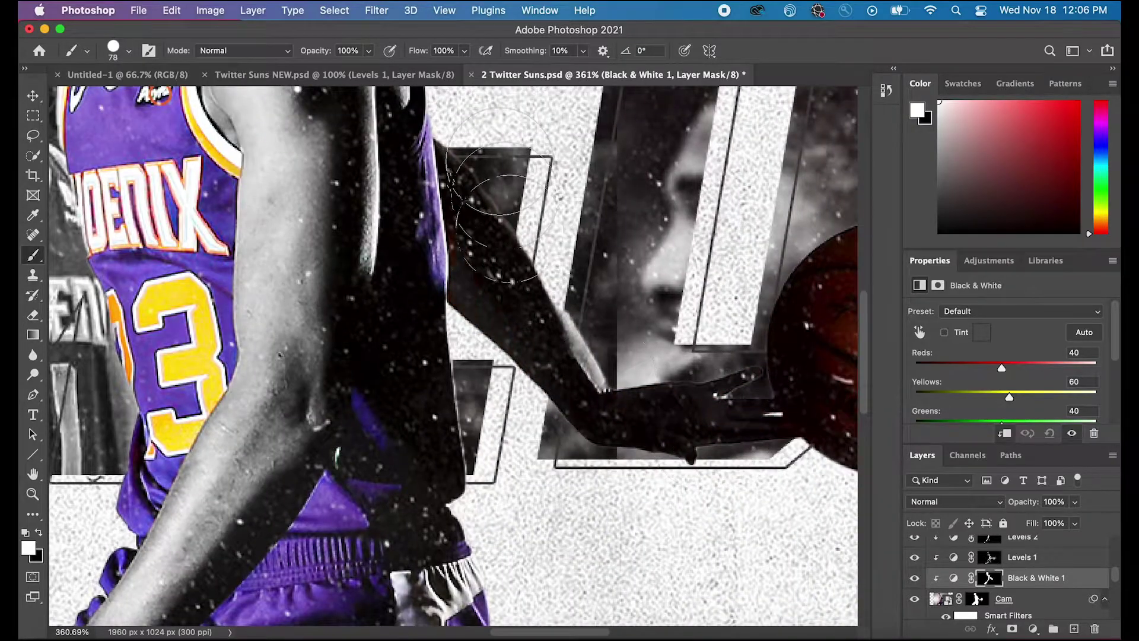
Paint the rest of the player's rear wrist and hand beside the basketball on the Black & White mask.
scroll(498, 196, up, 2)
scroll(498, 196, down, 2)
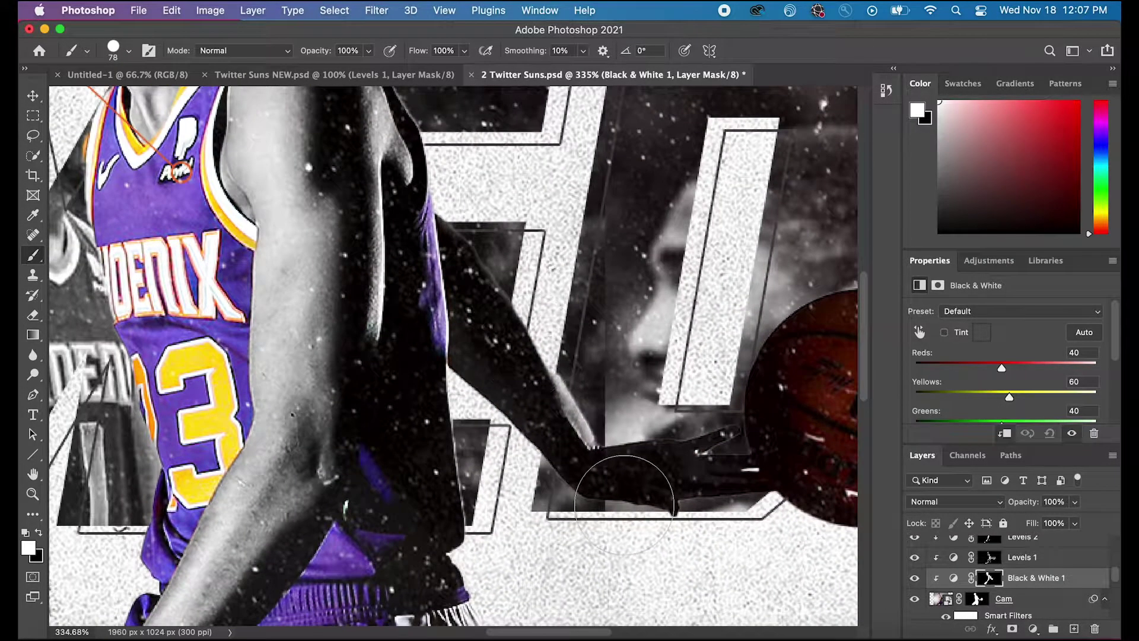
scroll(624, 504, down, 1)
mouse_move(613, 446)
mouse_down()
mouse_move(618, 472)
mouse_move(617, 425)
mouse_move(643, 458)
mouse_up()
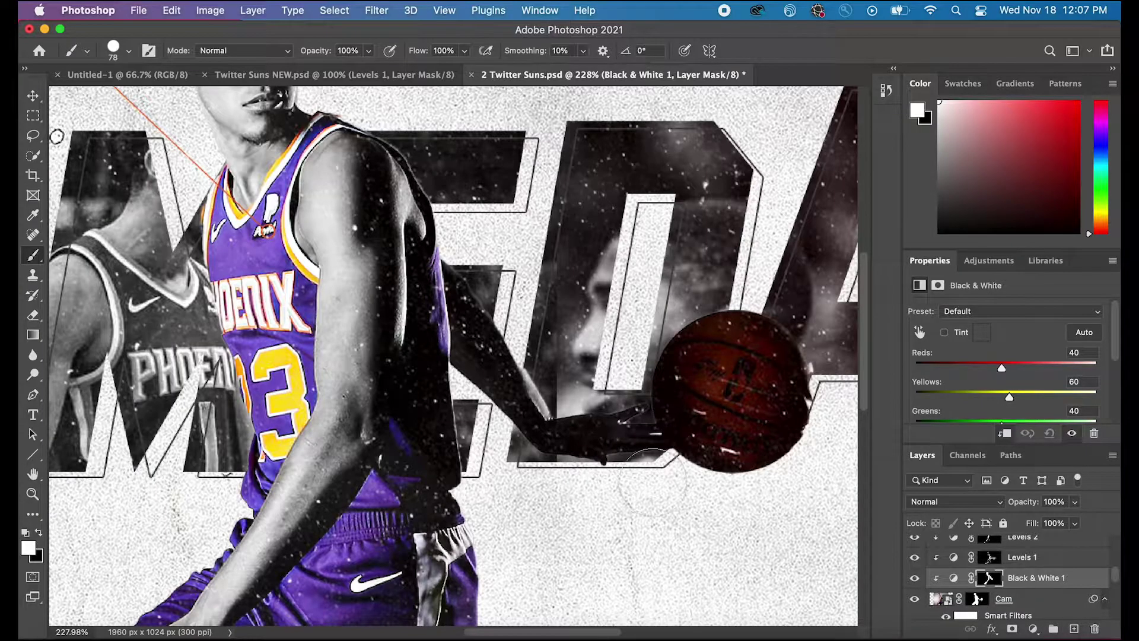
scroll(664, 485, down, 2)
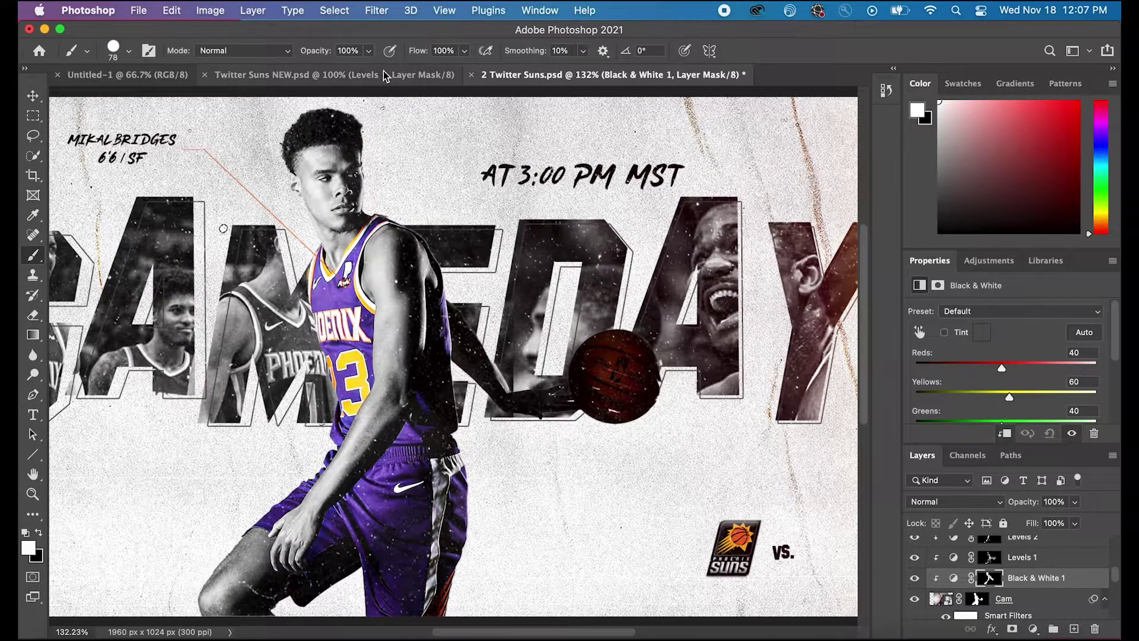
Check the Twitter Suns NEW.psd banner, and paint the basketball black and white on the Black & White mask of 2 Twitter Suns.psd.
click(383, 77)
click(573, 75)
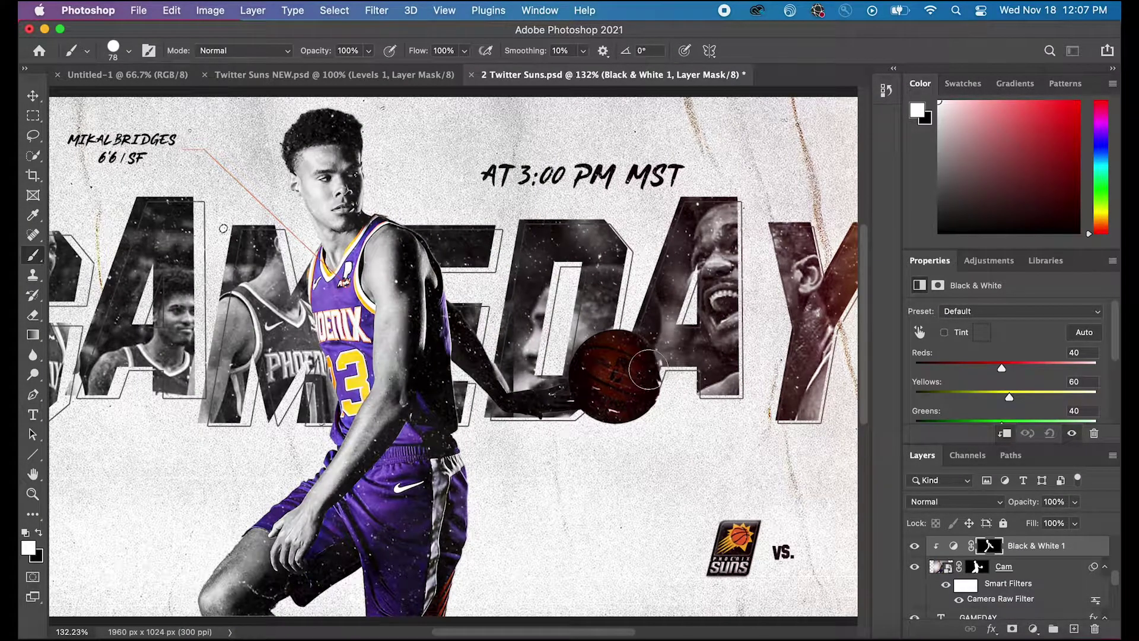
mouse_move(624, 384)
mouse_down()
mouse_move(591, 351)
mouse_move(650, 414)
mouse_move(659, 376)
mouse_move(637, 356)
mouse_up()
scroll(617, 398, down, 1)
scroll(620, 403, down, 3)
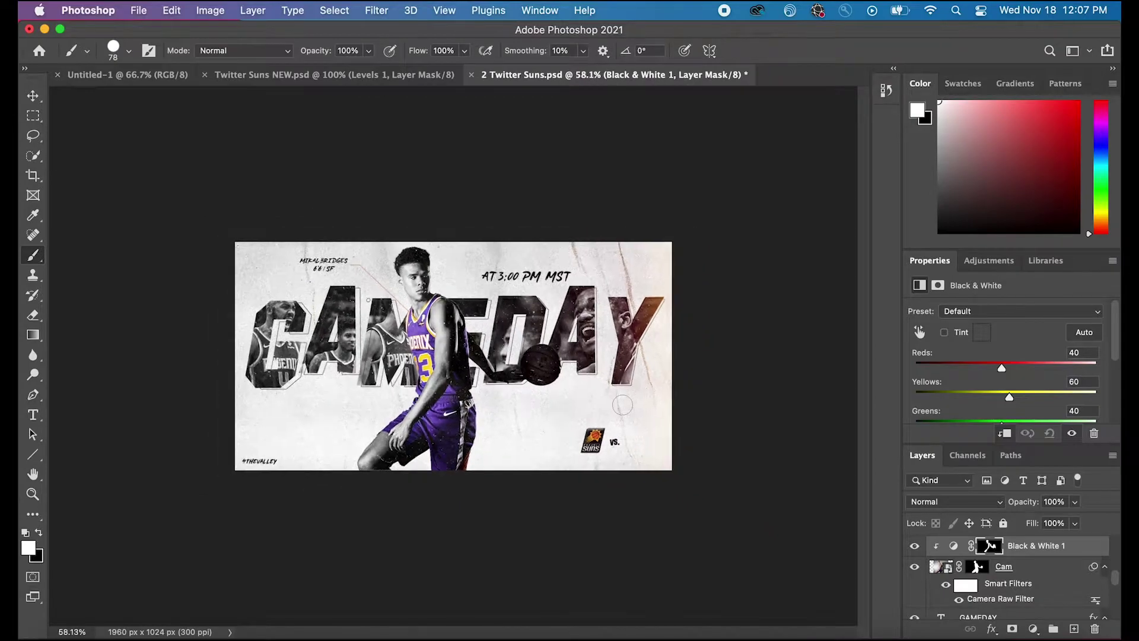
scroll(622, 405, up, 1)
scroll(623, 405, up, 2)
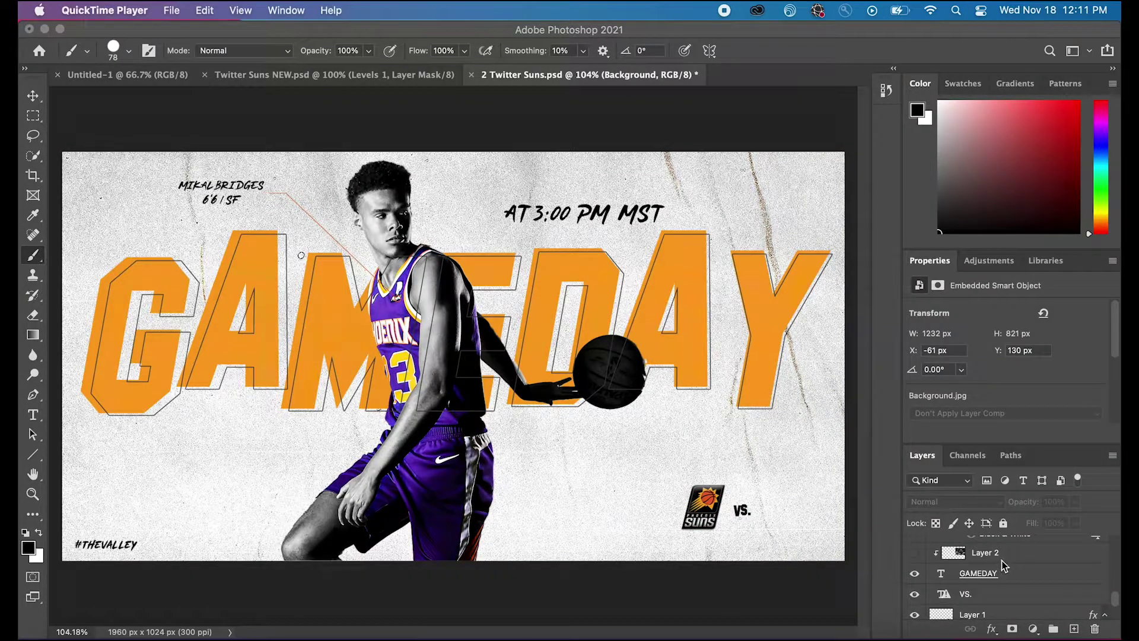
Switch the clipped Layer 2 and Background photos on and off to examine how they fill the GAMEDAY letters.
click(1001, 561)
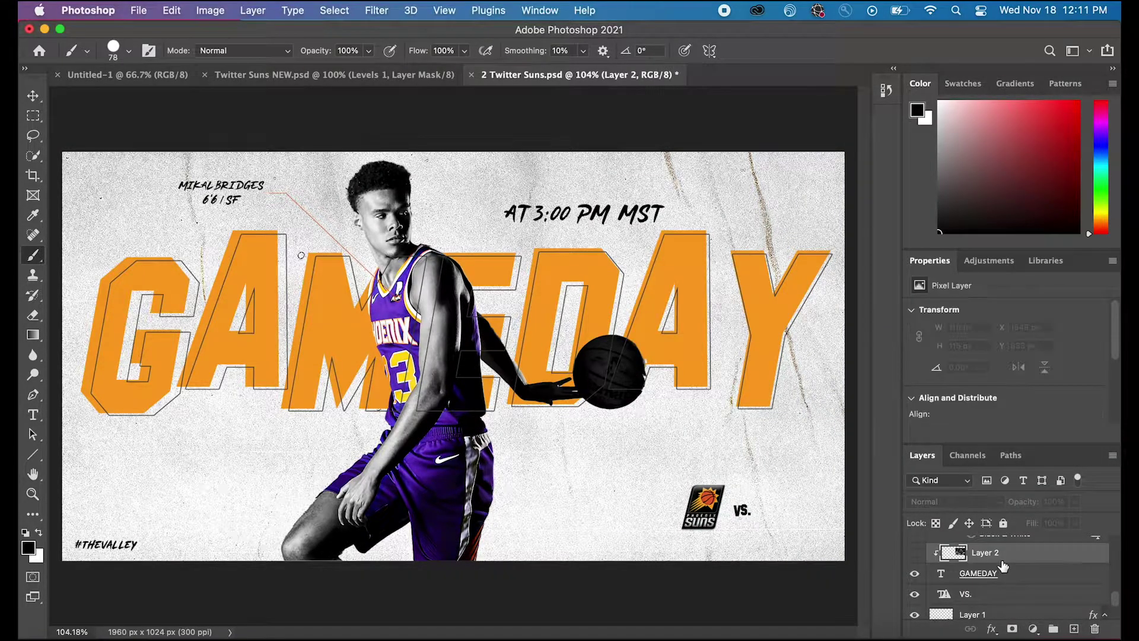
scroll(963, 578, up, 1)
click(917, 579)
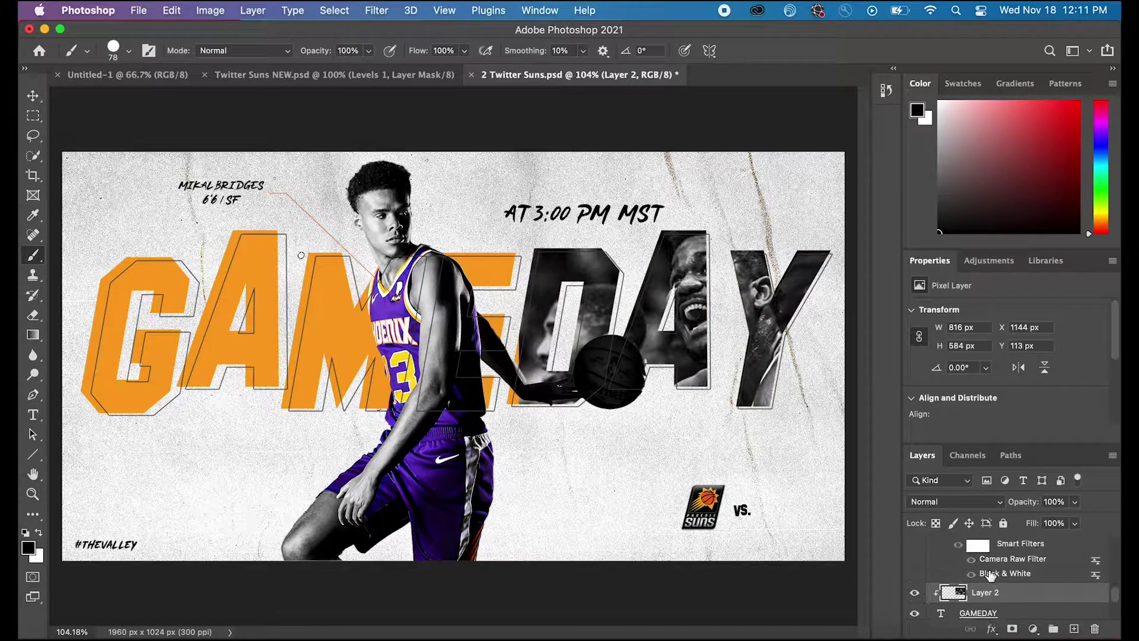
scroll(951, 561, up, 2)
click(915, 552)
scroll(943, 575, down, 1)
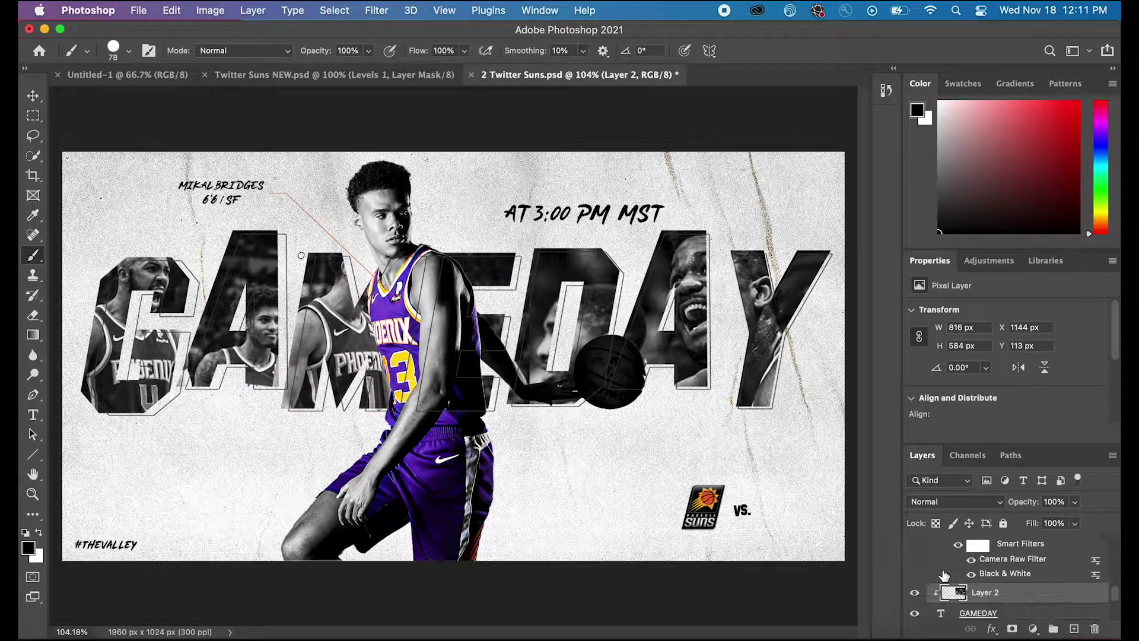
click(917, 593)
scroll(918, 595, up, 1)
click(915, 543)
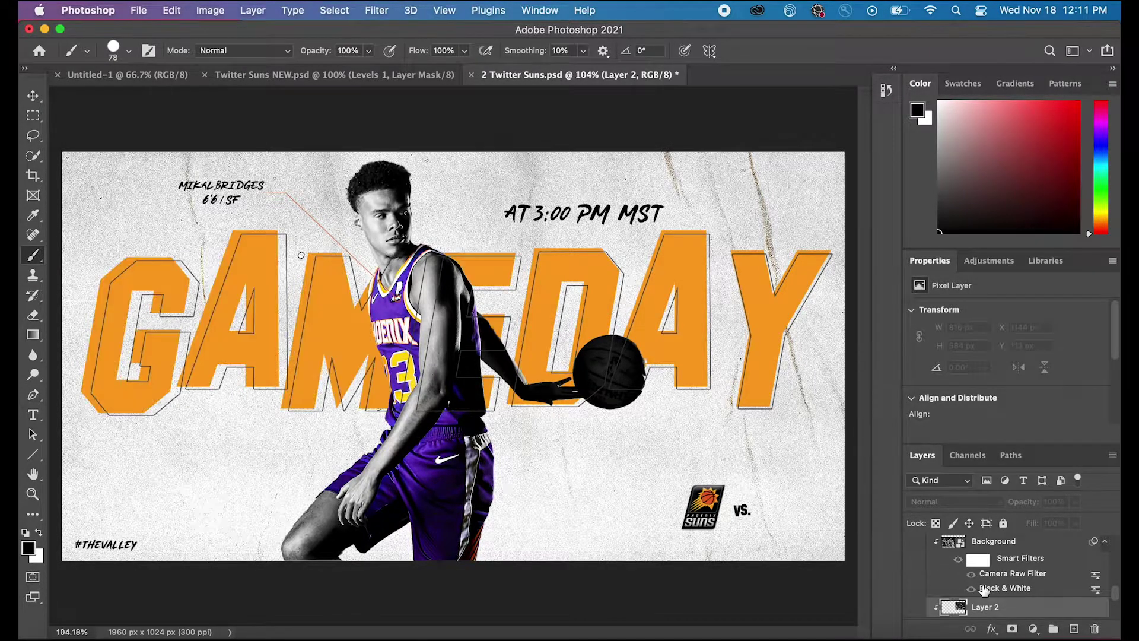
Release the clipping mask of the Layer 2 photo above the GAMEDAY text and make the layer visible.
scroll(988, 592, down, 2)
click(1003, 592)
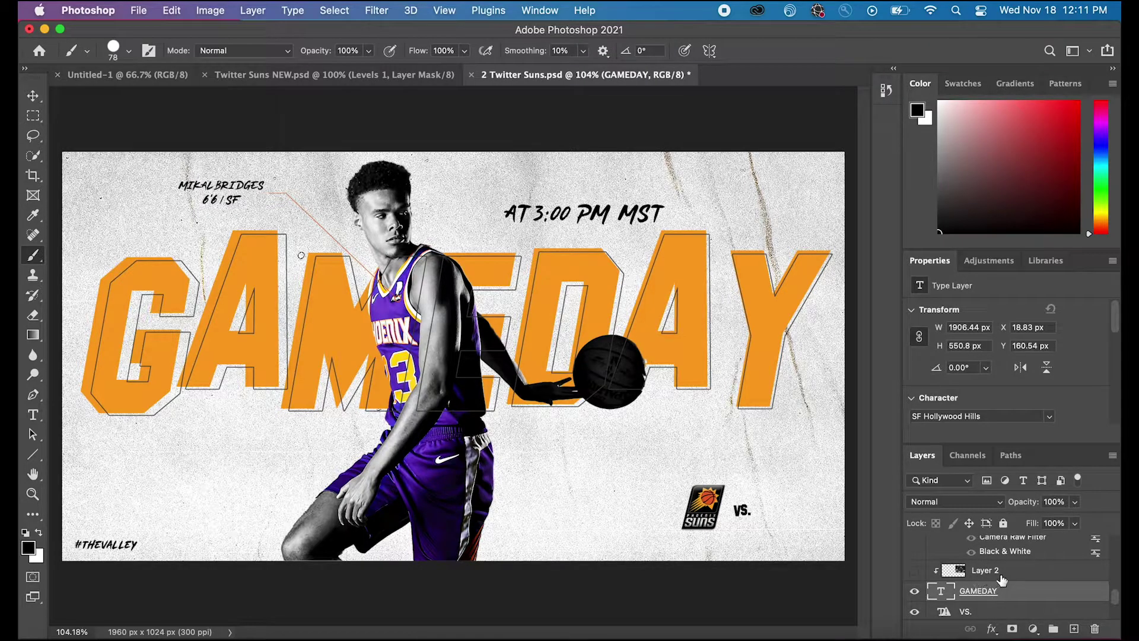
click(1007, 572)
right_click(1006, 568)
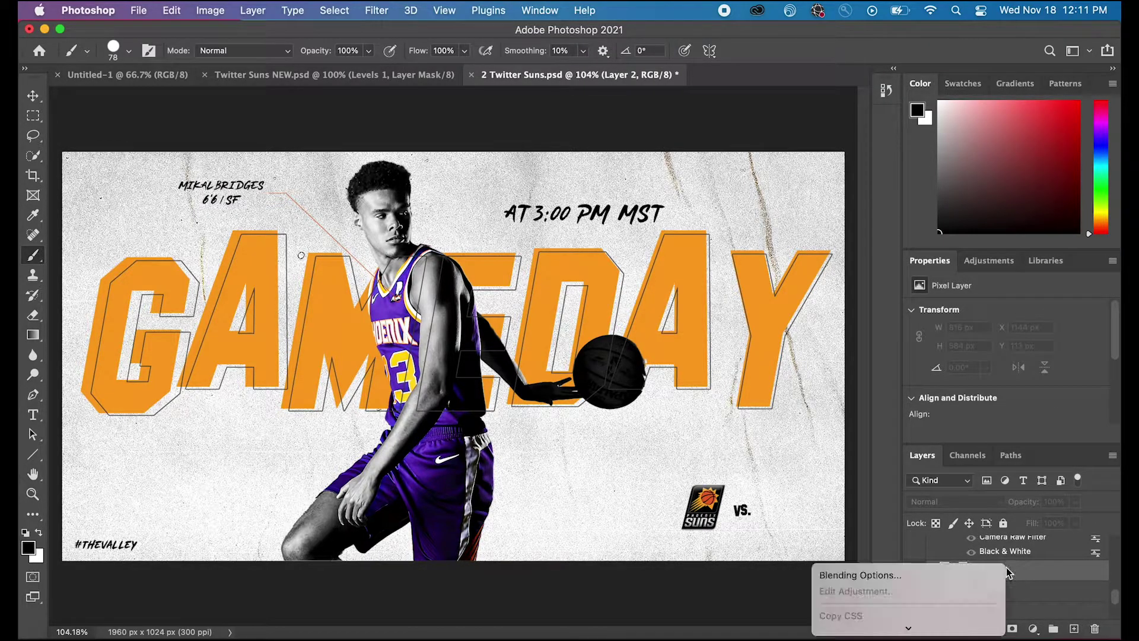
scroll(905, 561, down, 5)
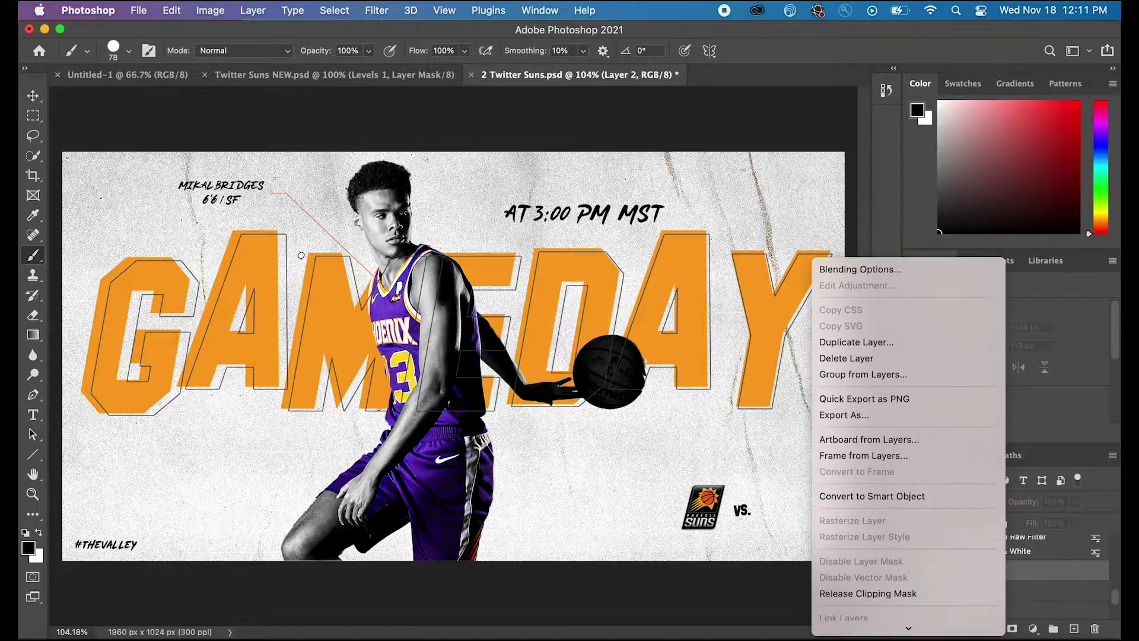
click(889, 563)
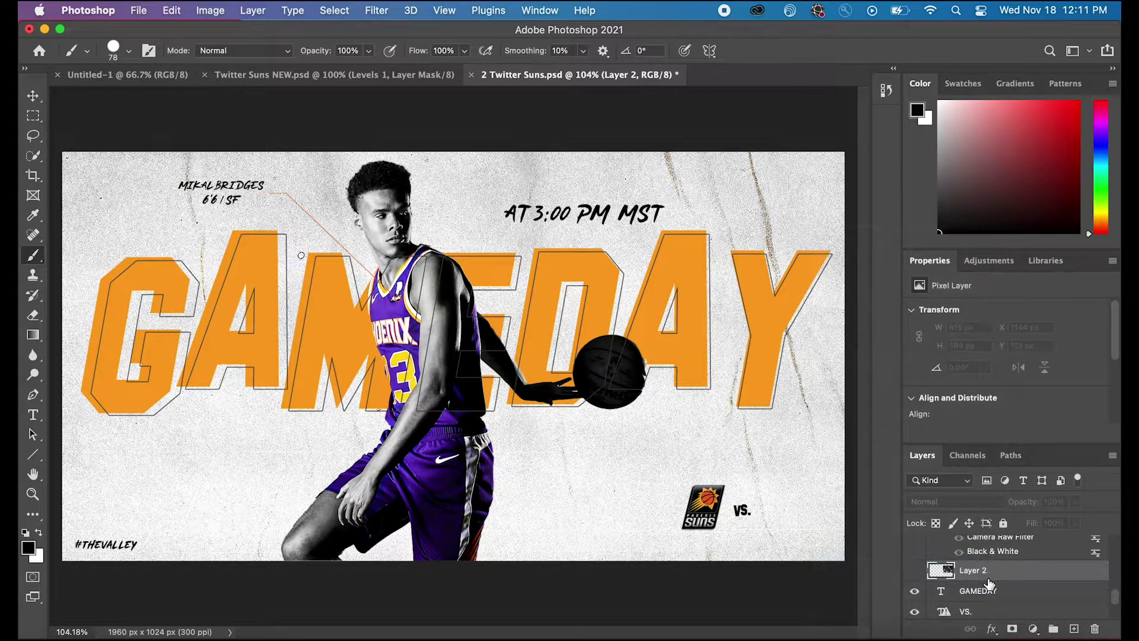
click(915, 570)
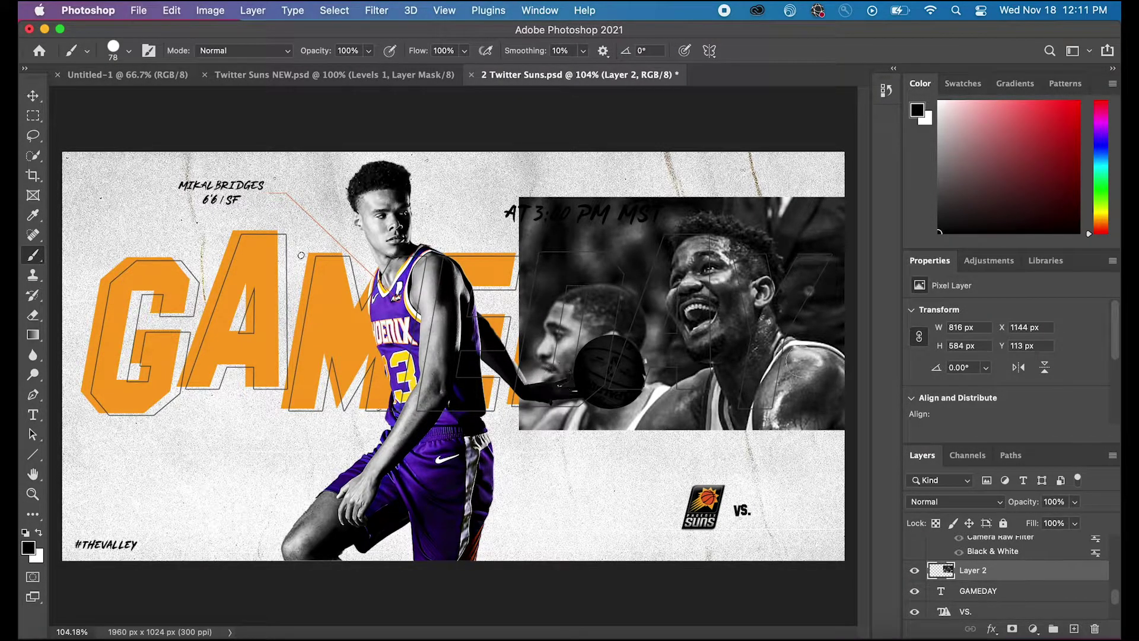
Clip the Layer 2 photo to the GAMEDAY text, and show the Background team photo and clip it to the same text.
right_click(997, 572)
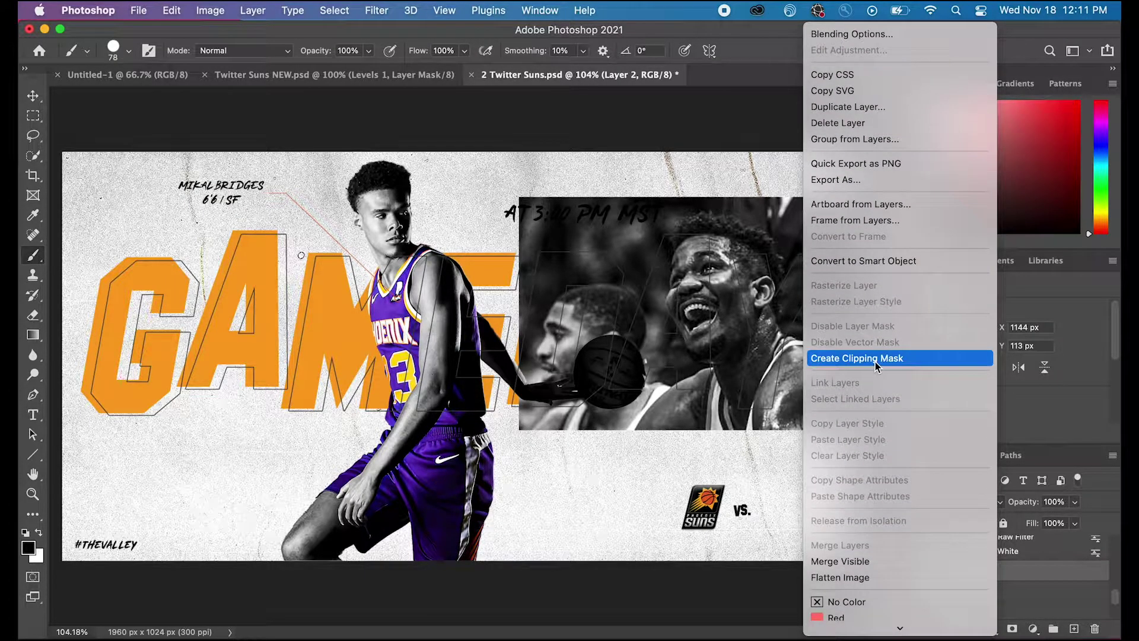
click(874, 359)
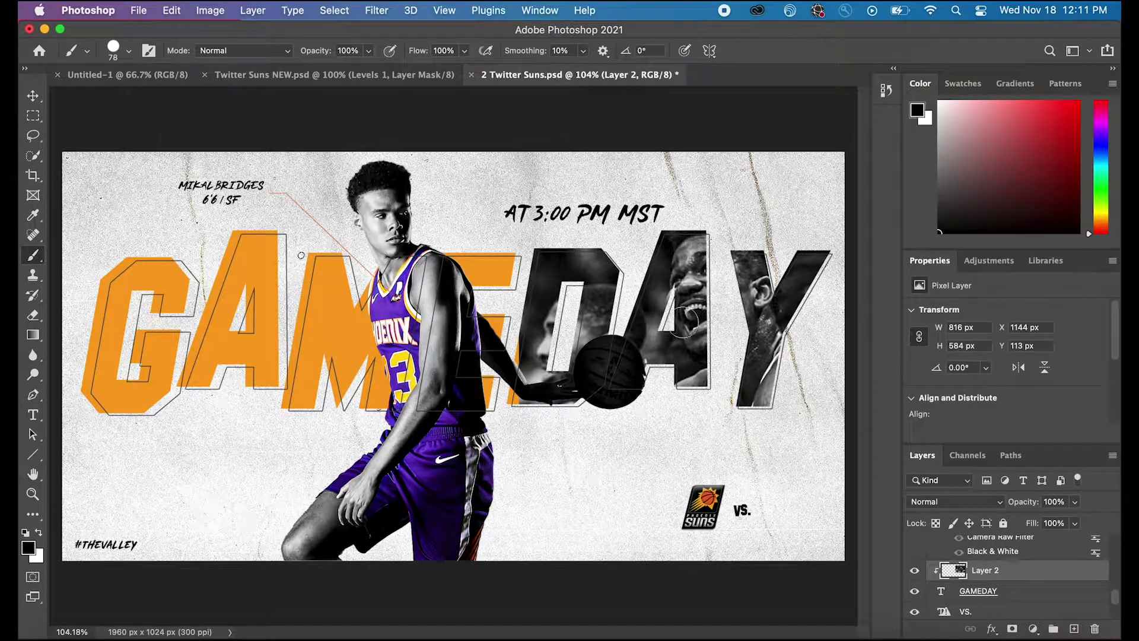
scroll(973, 584, down, 5)
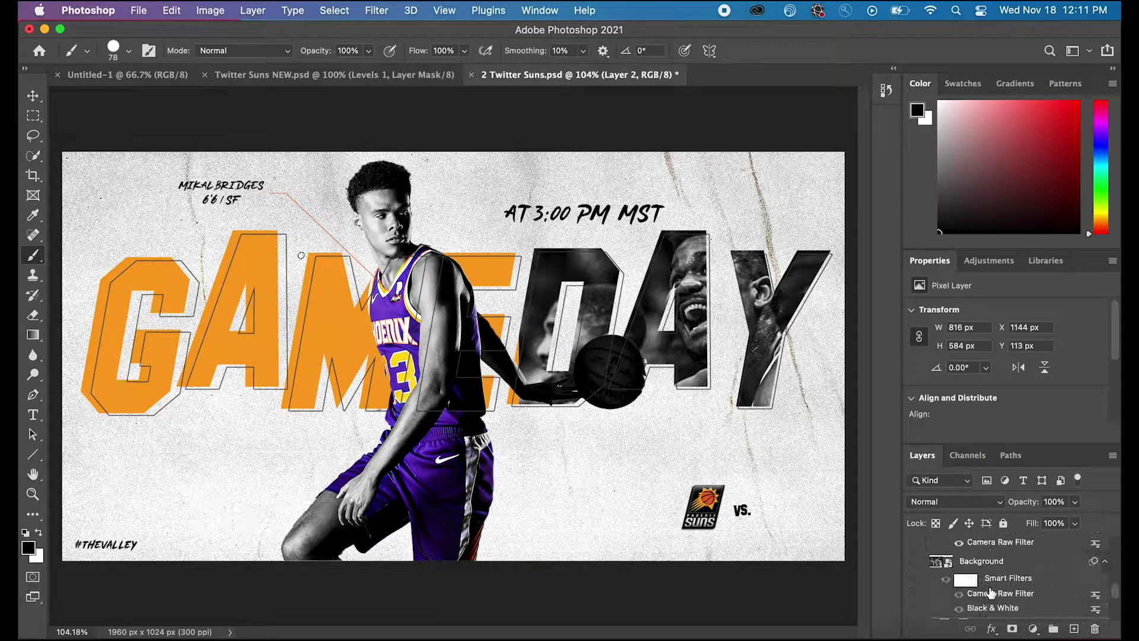
click(914, 576)
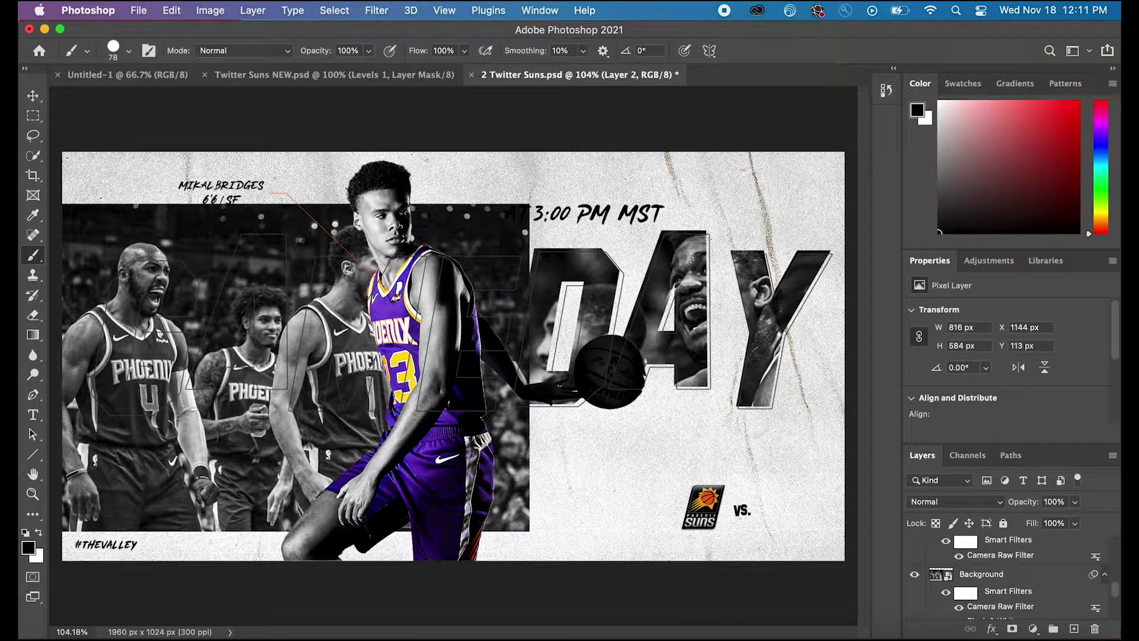
click(1013, 575)
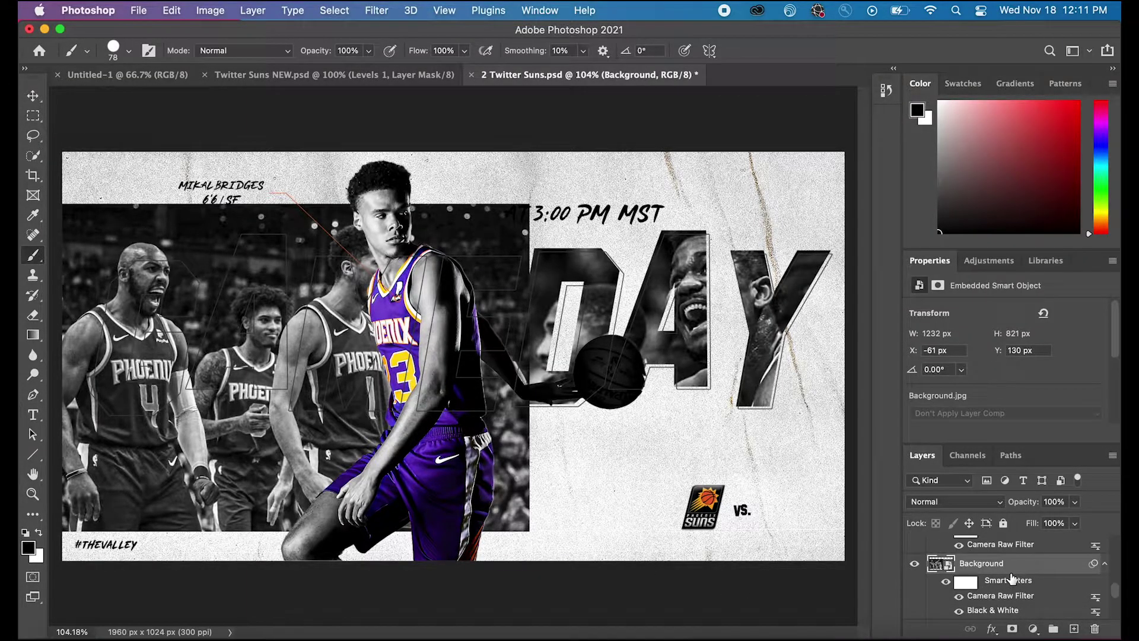
right_click(1003, 568)
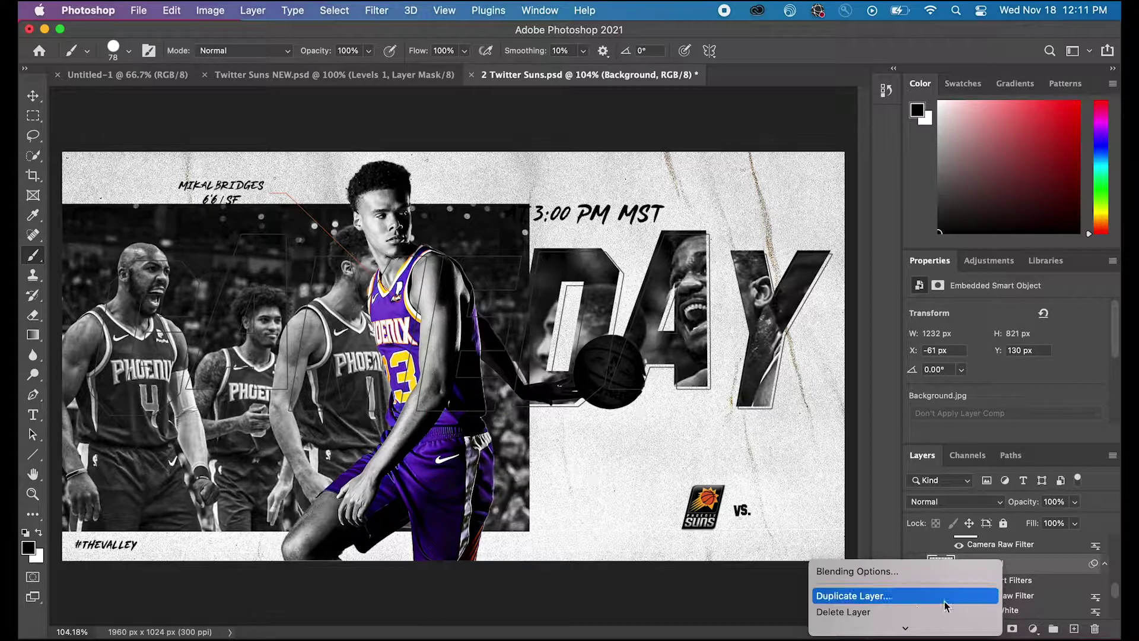
mouse_move(904, 629)
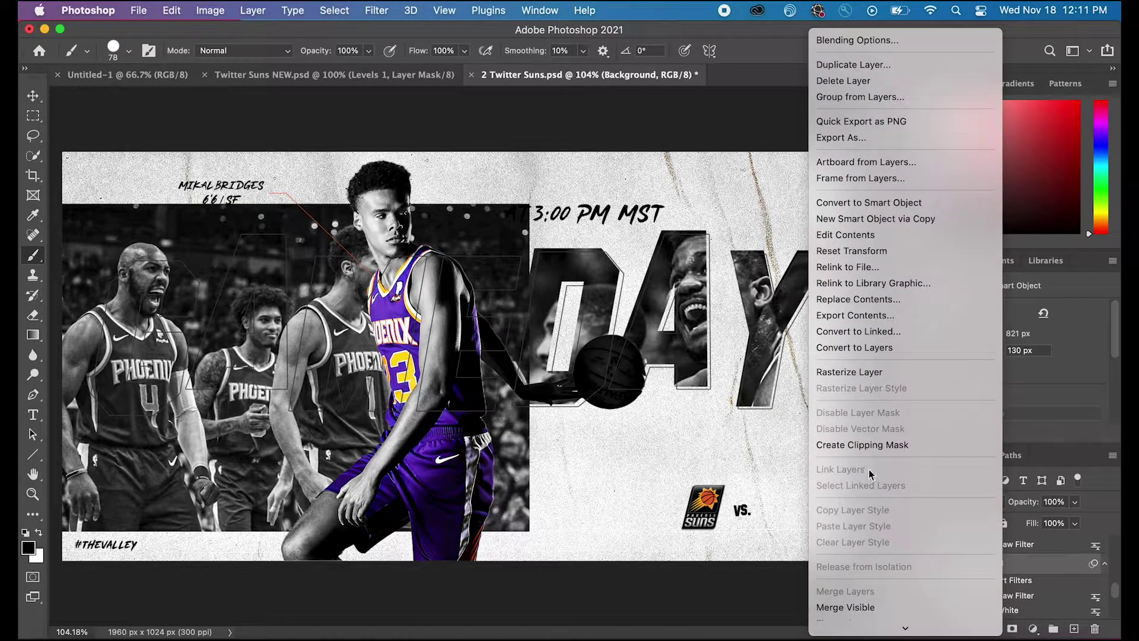
click(873, 446)
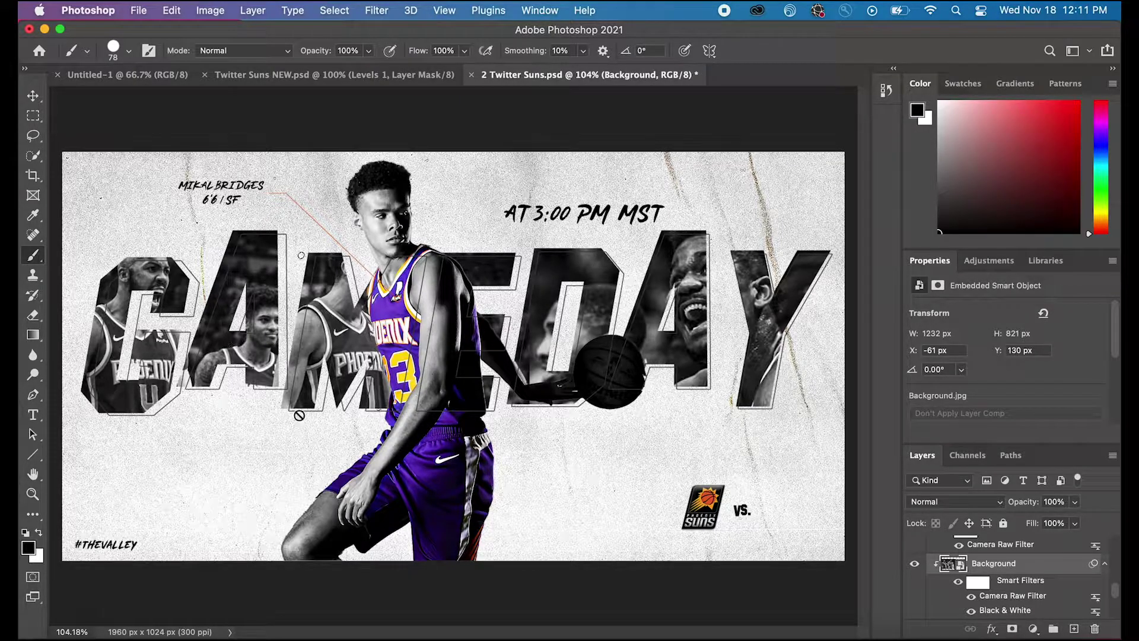
Transform the light leak grunge2 layer to 28.79% scale and a -176.83° rotation, placing its glow over the banner's left side.
scroll(997, 558, up, 10)
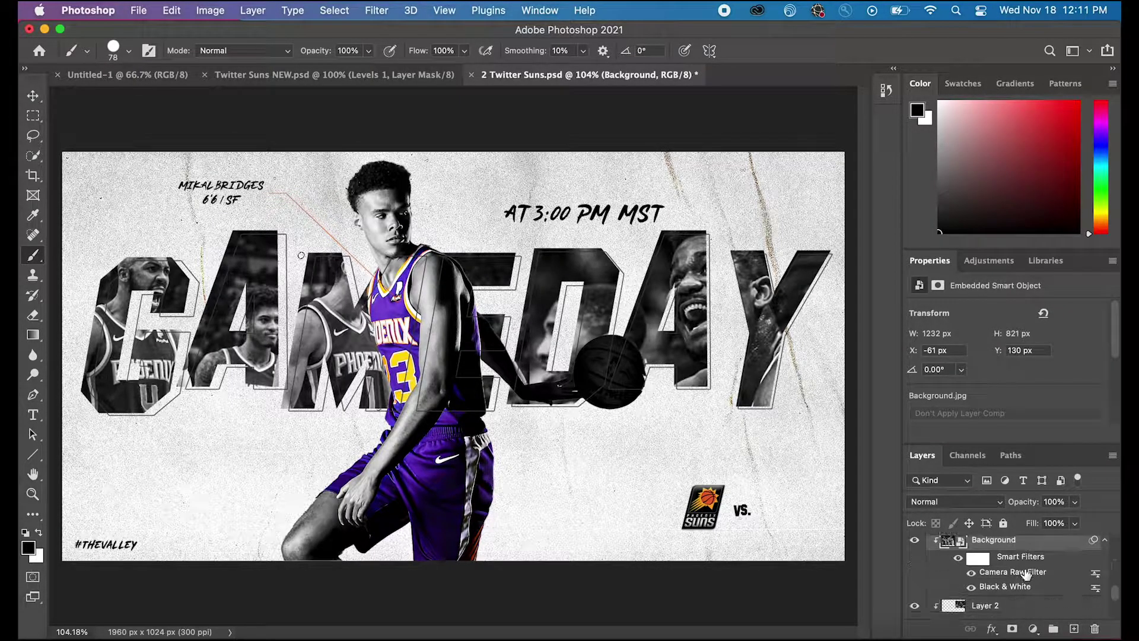
scroll(1026, 574, down, 3)
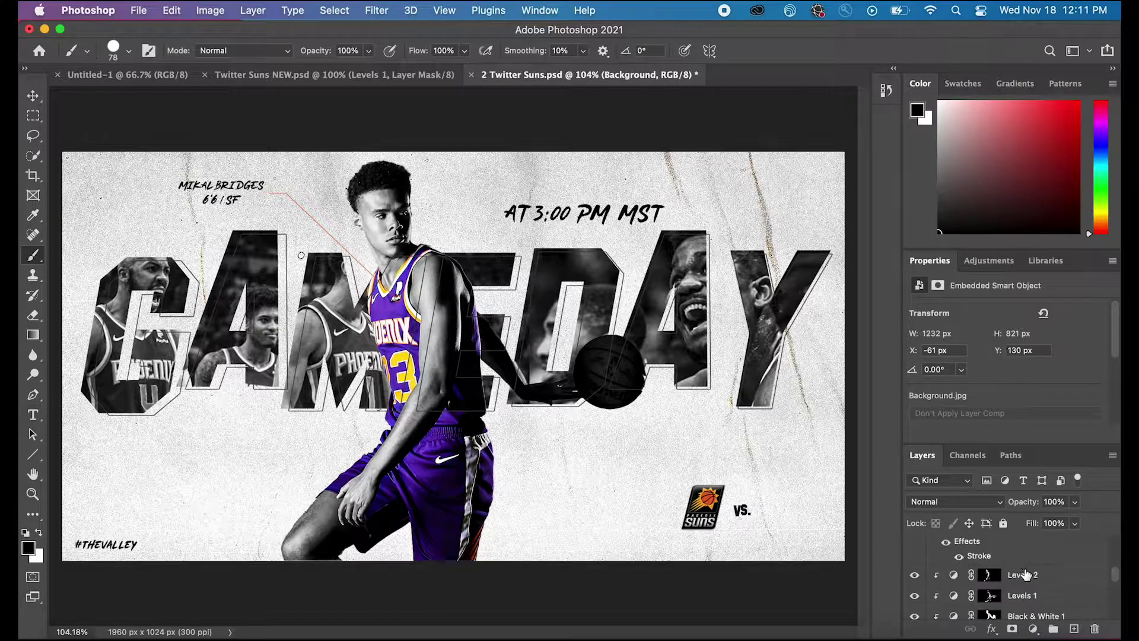
click(1021, 562)
double_click(979, 593)
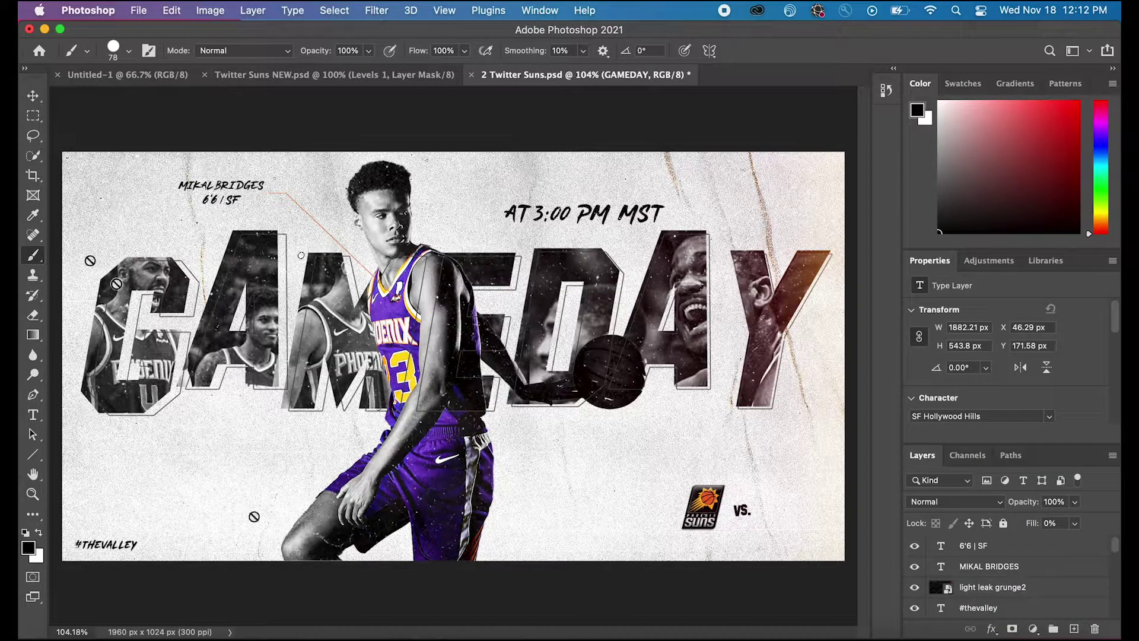
click(992, 587)
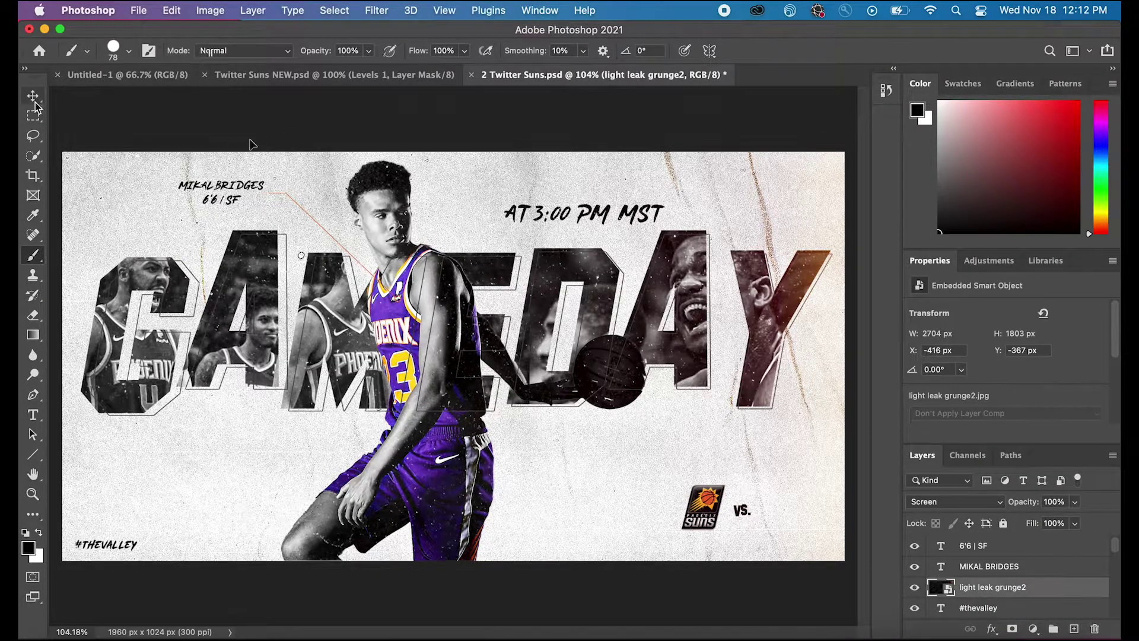
key(super+t)
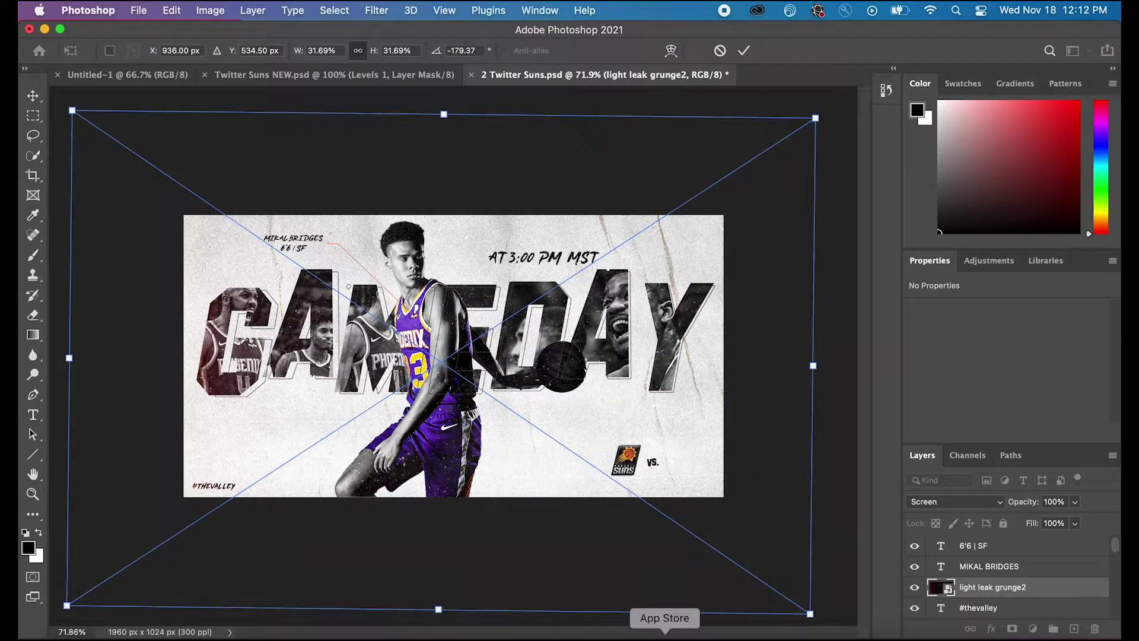
drag(73, 111, 171, 119)
drag(847, 362, 847, 381)
drag(684, 430, 678, 407)
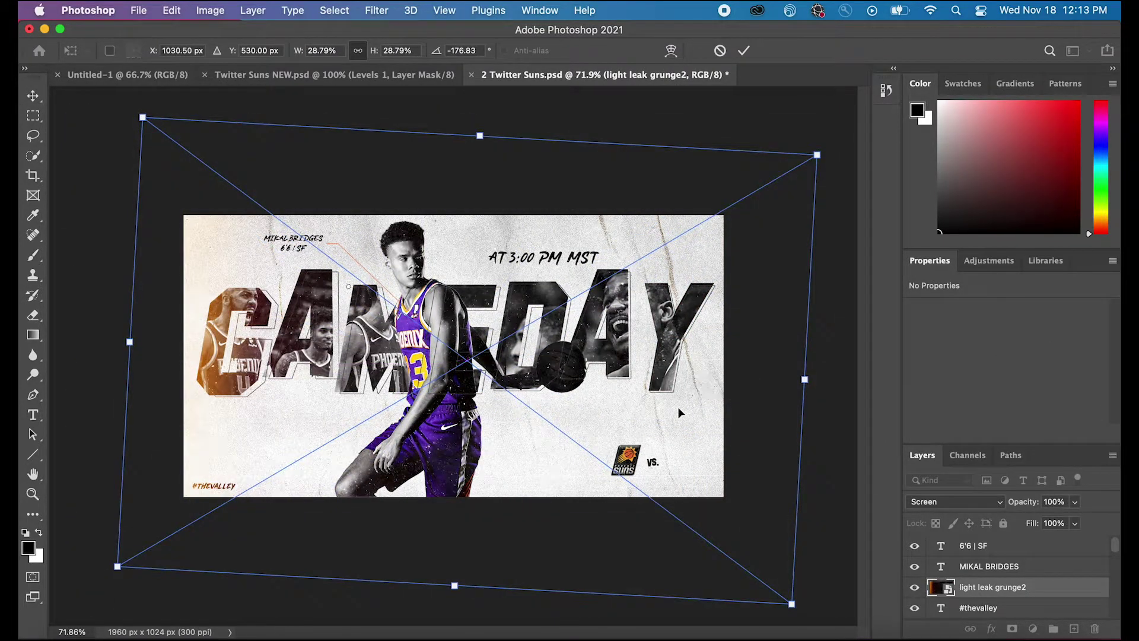
click(744, 51)
Recolor the light leak to purple using Hue/Saturation with Hue -94, Saturation -37 and Lightness -7.
click(210, 10)
mouse_move(231, 52)
click(498, 131)
drag(531, 241, 481, 242)
drag(531, 276, 503, 276)
drag(464, 139, 587, 139)
drag(655, 309, 649, 308)
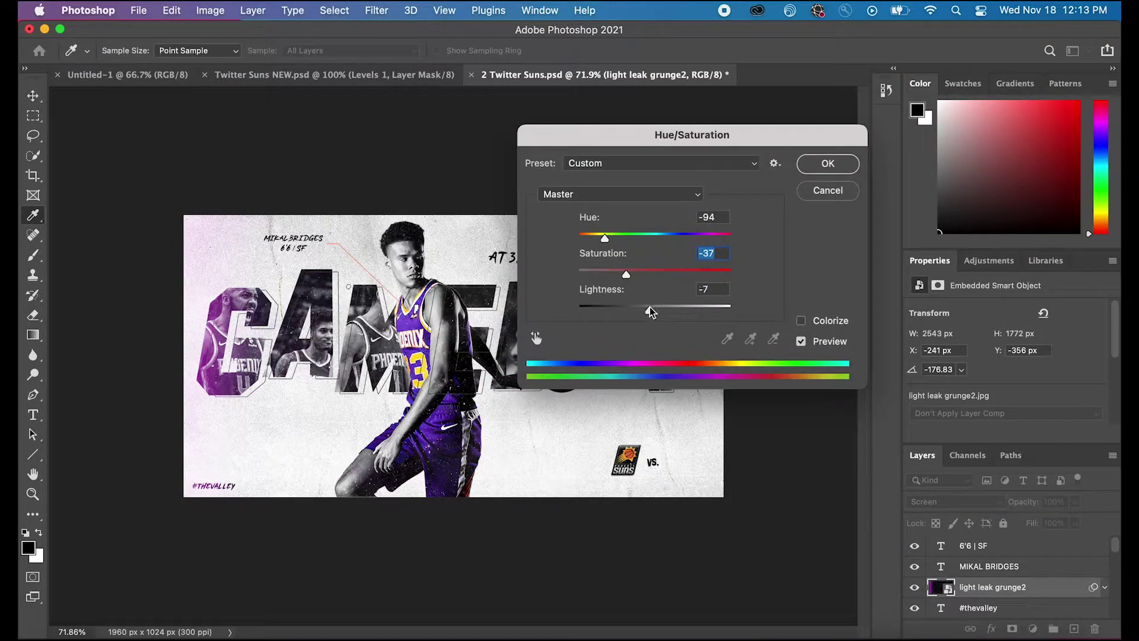
key(Return)
Duplicate the light leak grunge2 layer and rasterize the copy for erasing.
key(super+j)
click(34, 317)
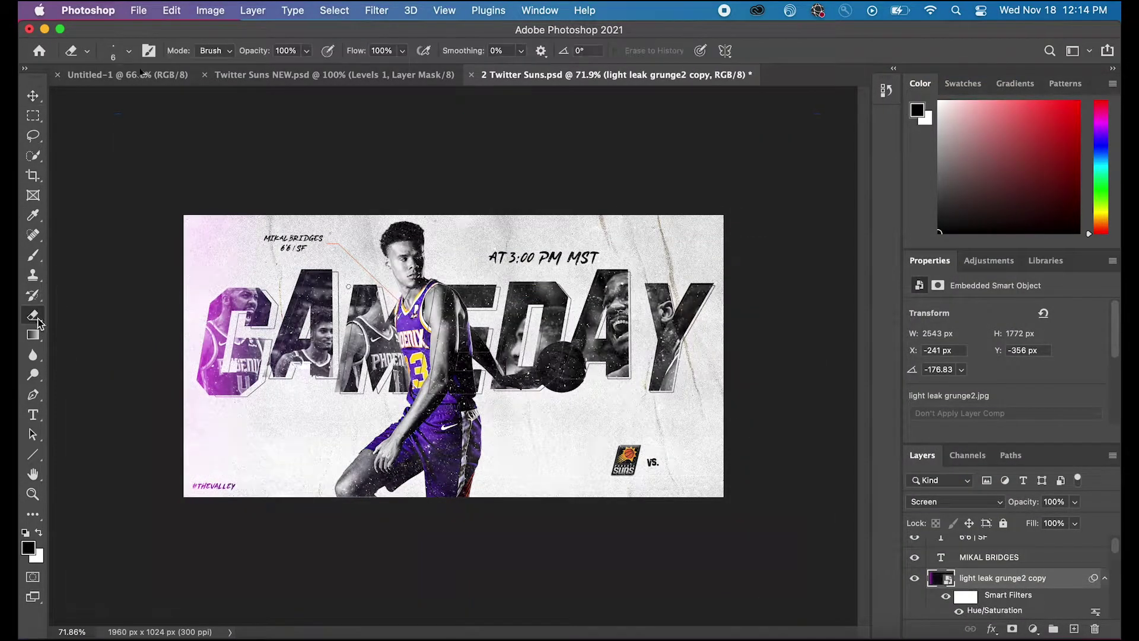
click(301, 363)
key(Return)
Set a soft eraser to 108 px and erase the light leak copy over the player.
click(129, 51)
drag(199, 133, 103, 132)
mouse_move(107, 100)
mouse_down()
mouse_move(205, 80)
mouse_move(107, 99)
mouse_up()
scroll(582, 362, down, 10)
click(592, 365)
scroll(598, 328, up, 10)
scroll(598, 328, down, 5)
click(128, 51)
drag(408, 447, 469, 411)
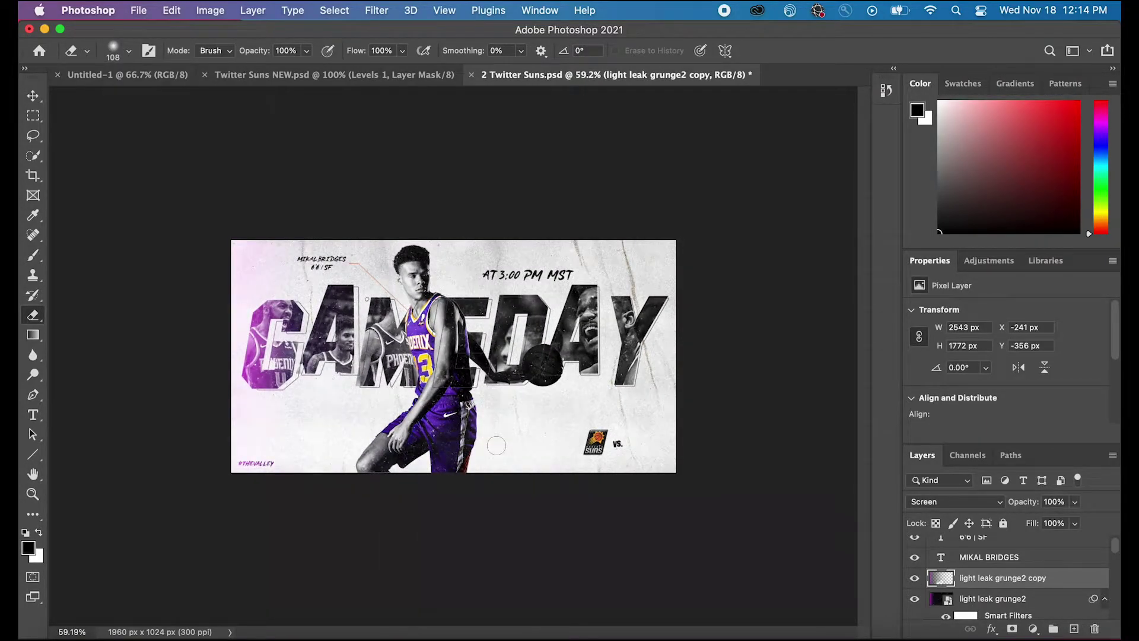
Lower the opacity of the light leak grunge2 copy layer.
scroll(1053, 575, down, 3)
click(1074, 501)
drag(1080, 521, 1033, 522)
Add a new empty layer directly above the player's Levels 2 adjustment layer.
scroll(1050, 568, down, 3)
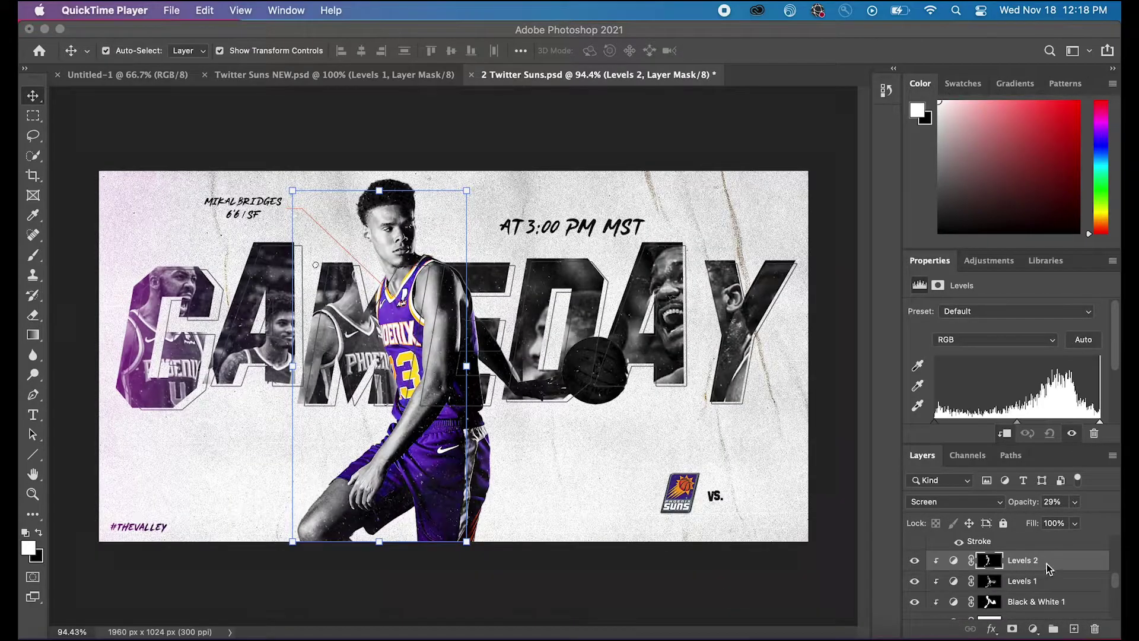
click(1048, 568)
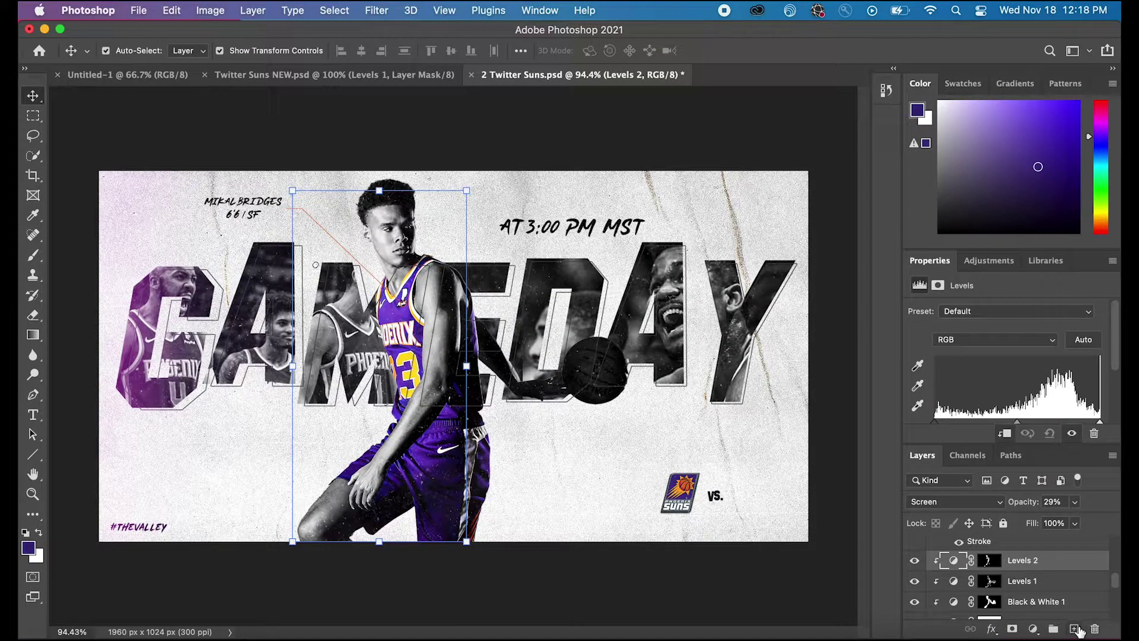
click(1075, 629)
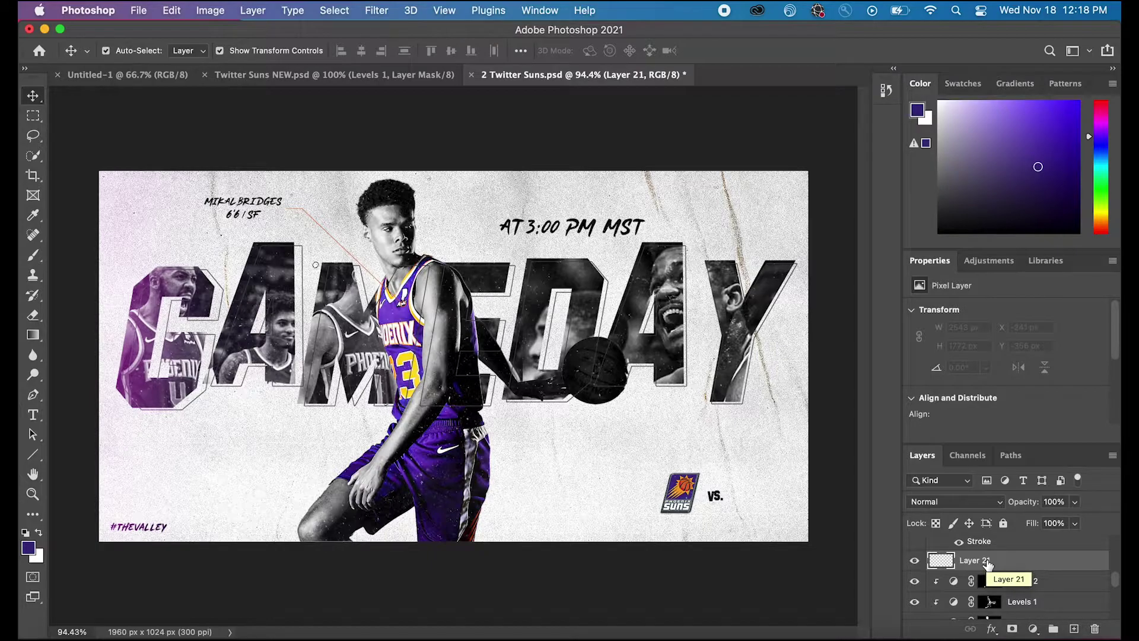
Clip the new empty layer to the player cutout as a clipping mask.
right_click(988, 563)
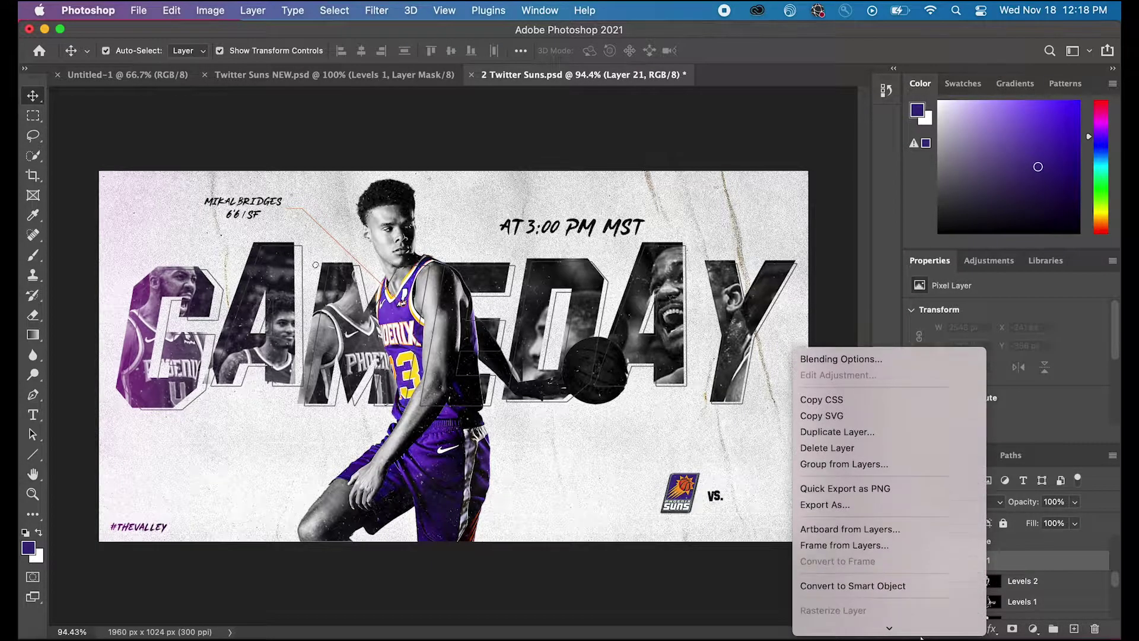
mouse_move(920, 637)
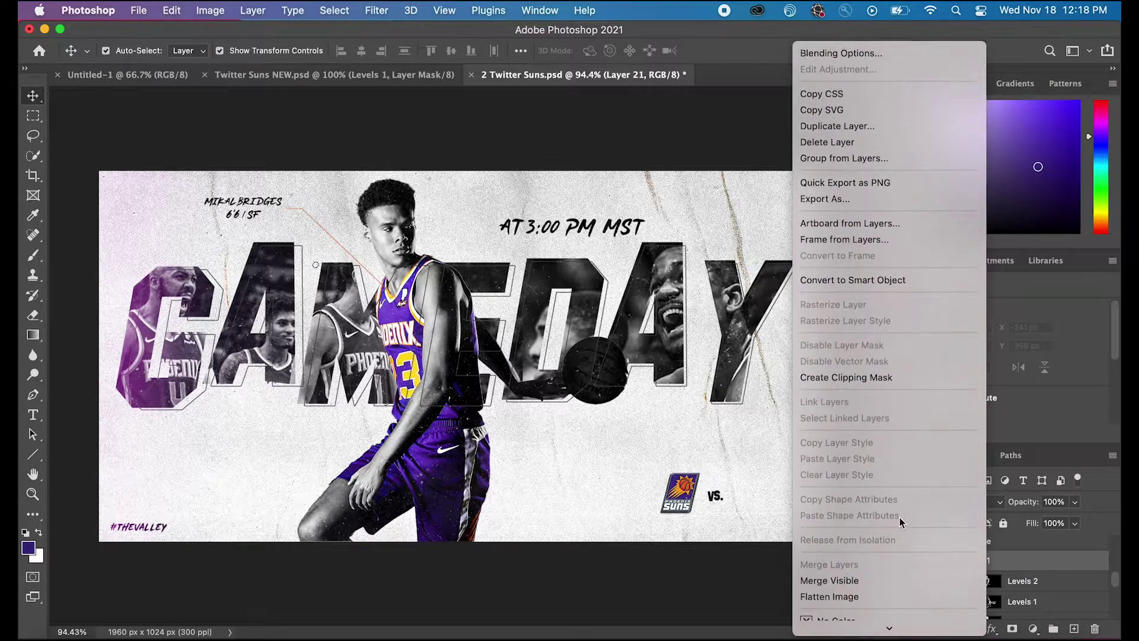
click(892, 387)
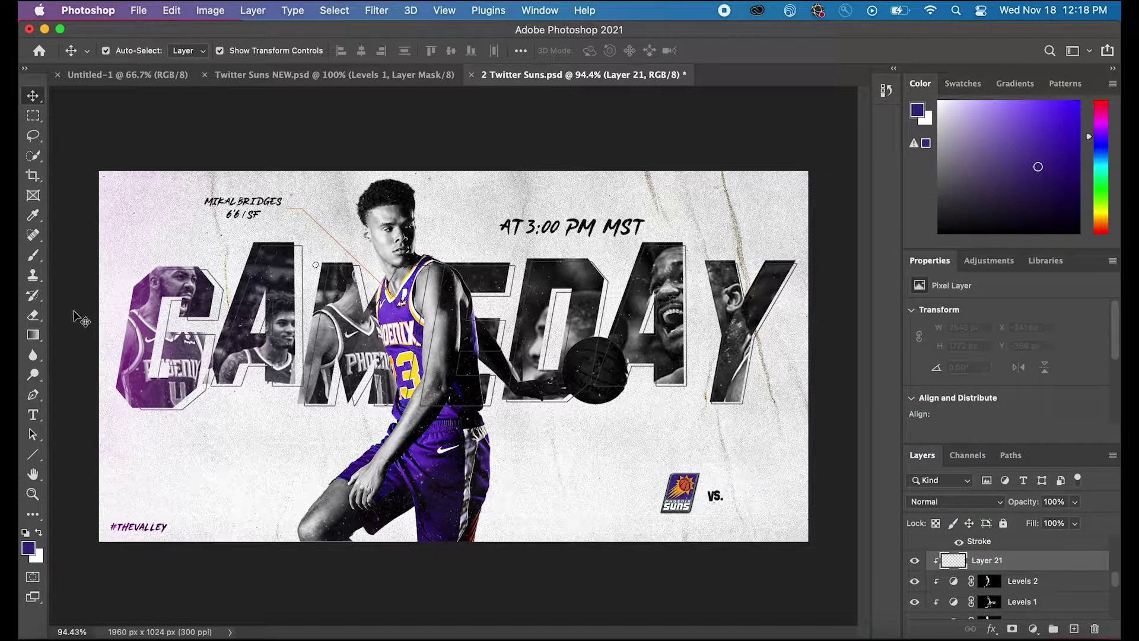
Paint dark purple along the player's left edge from head to knee with a soft brush at 102 px and 0% hardness.
click(35, 257)
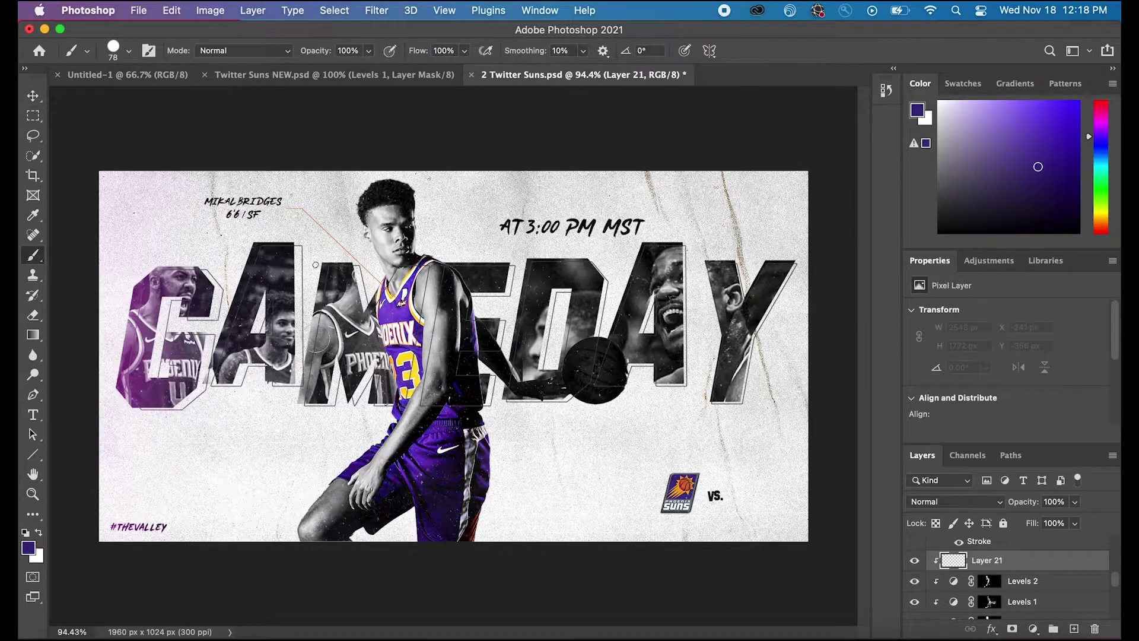
scroll(332, 204, up, 2)
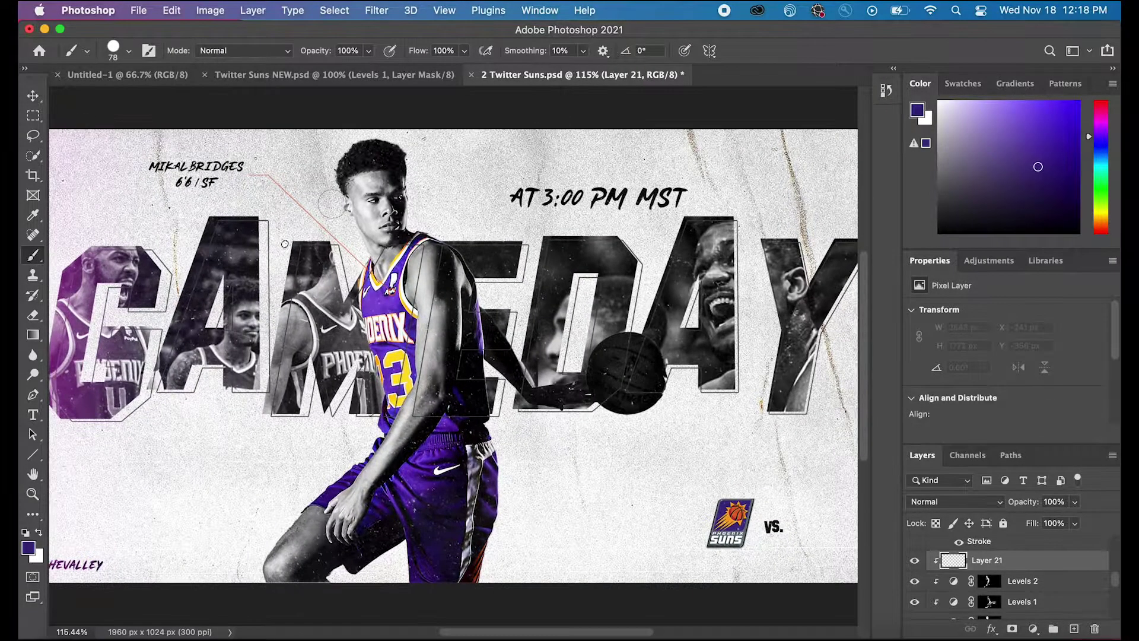
click(127, 54)
drag(203, 136, 51, 134)
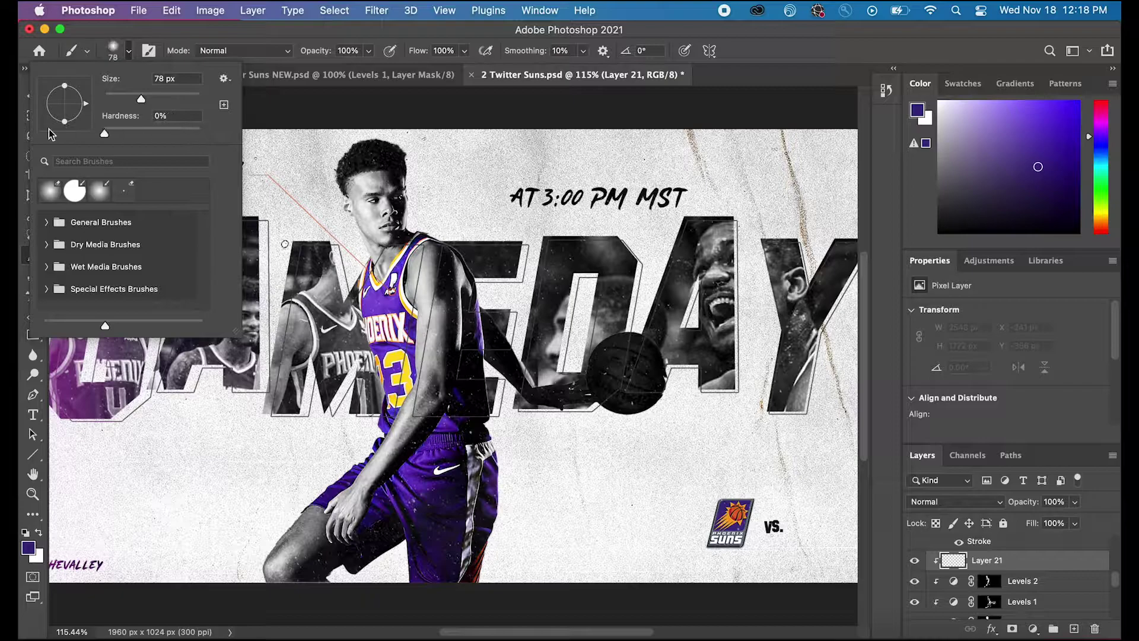
drag(144, 100, 154, 100)
key(Return)
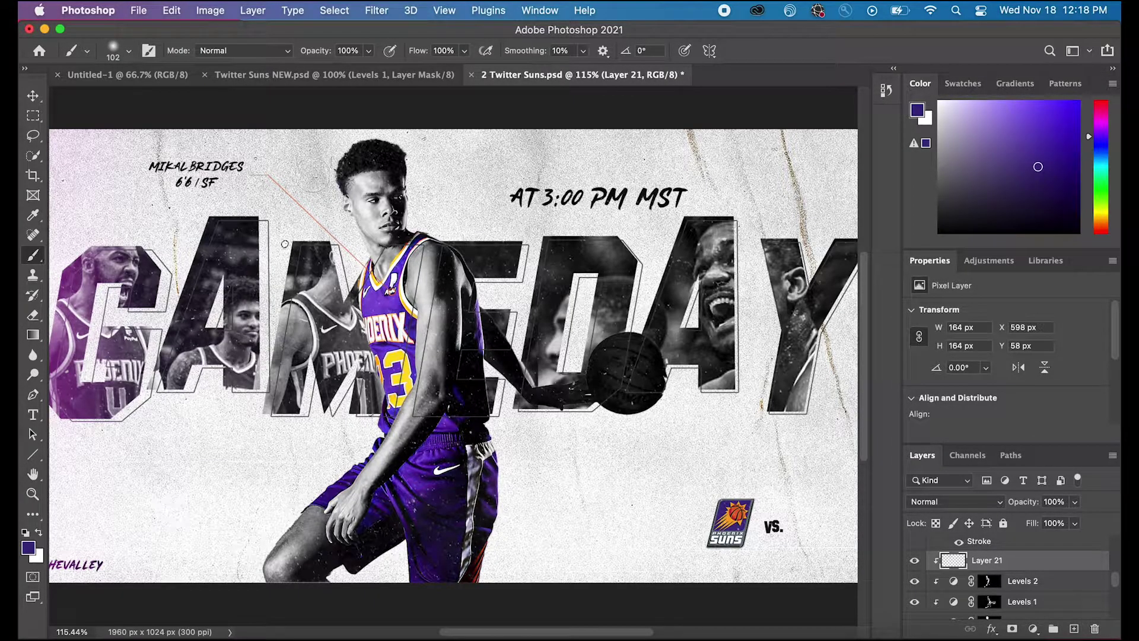
drag(319, 167, 342, 269)
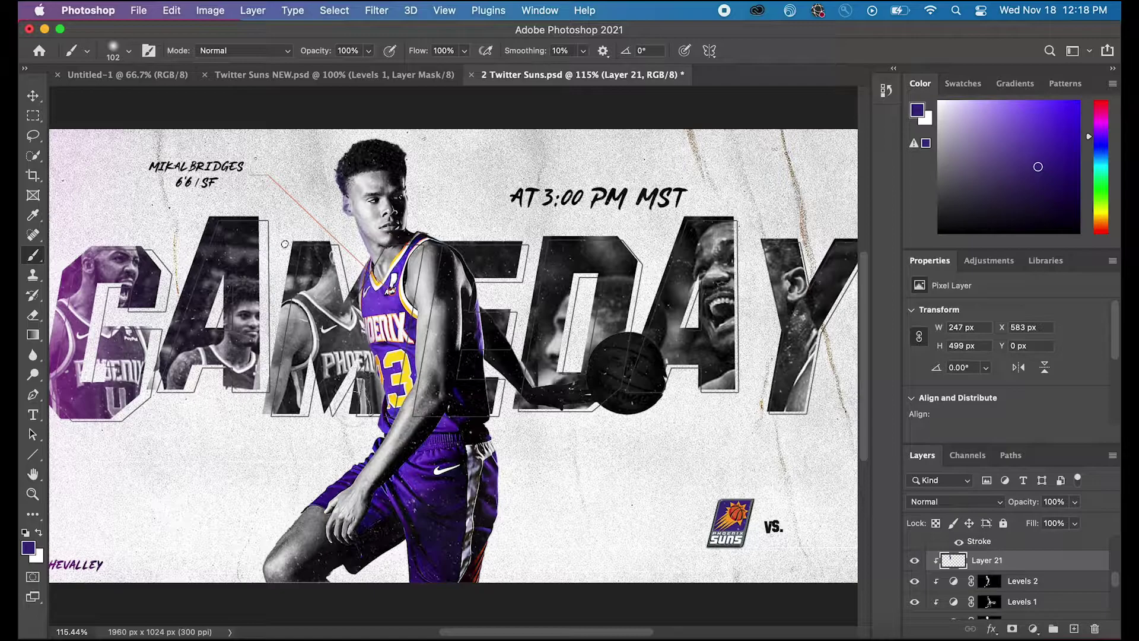
drag(338, 392, 356, 487)
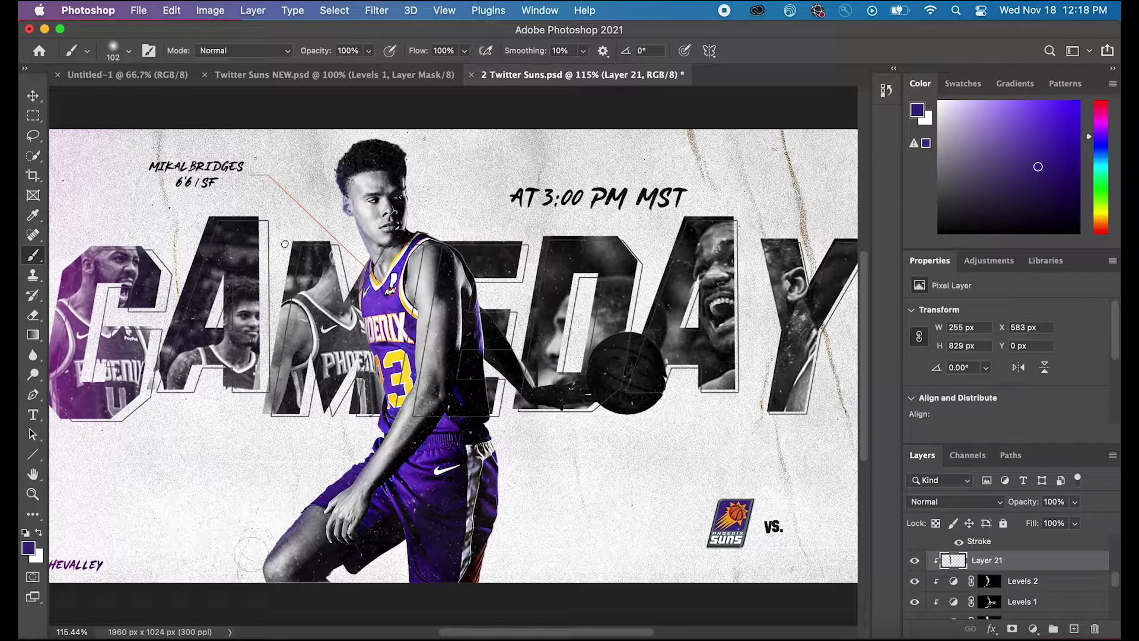
drag(254, 552, 240, 593)
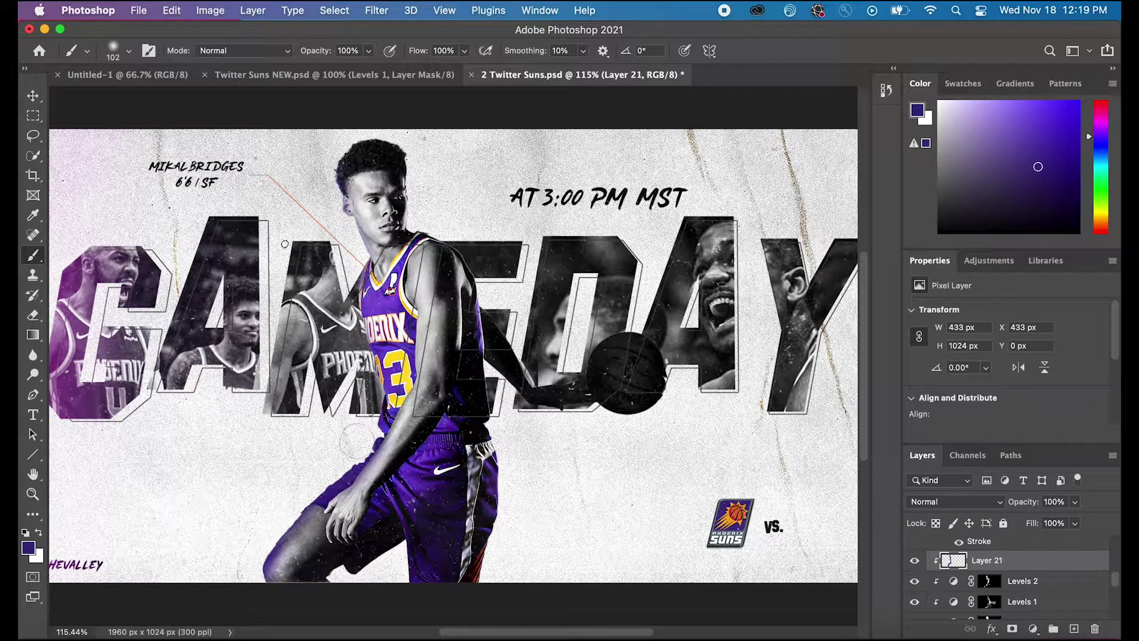
Set the blend mode of the painted purple edge layer to Soft Light.
click(1001, 509)
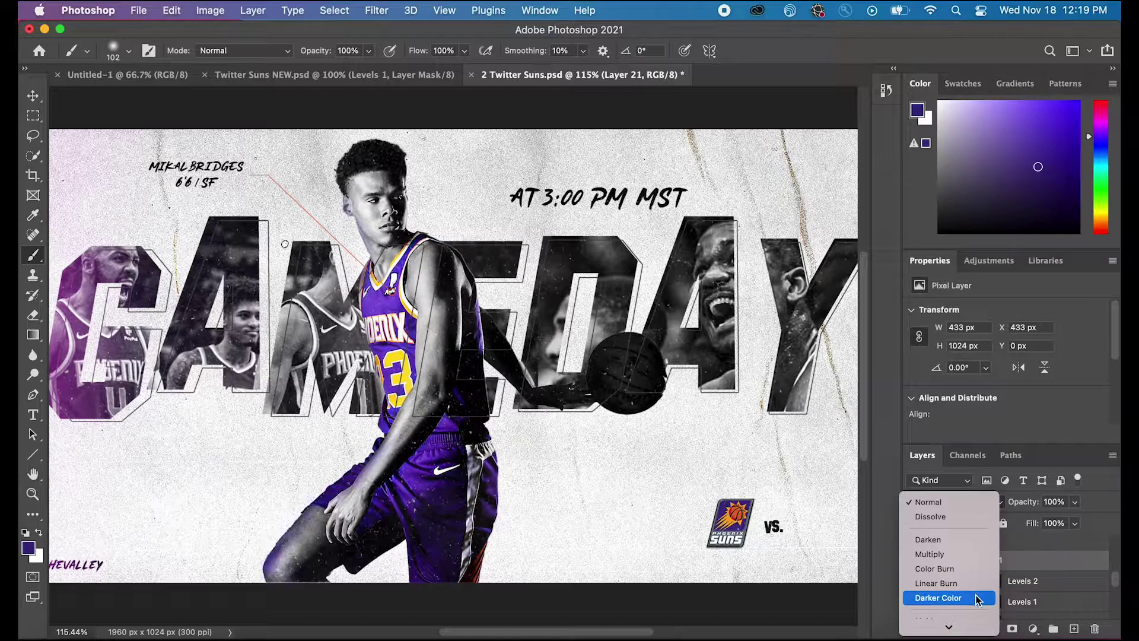
mouse_move(971, 626)
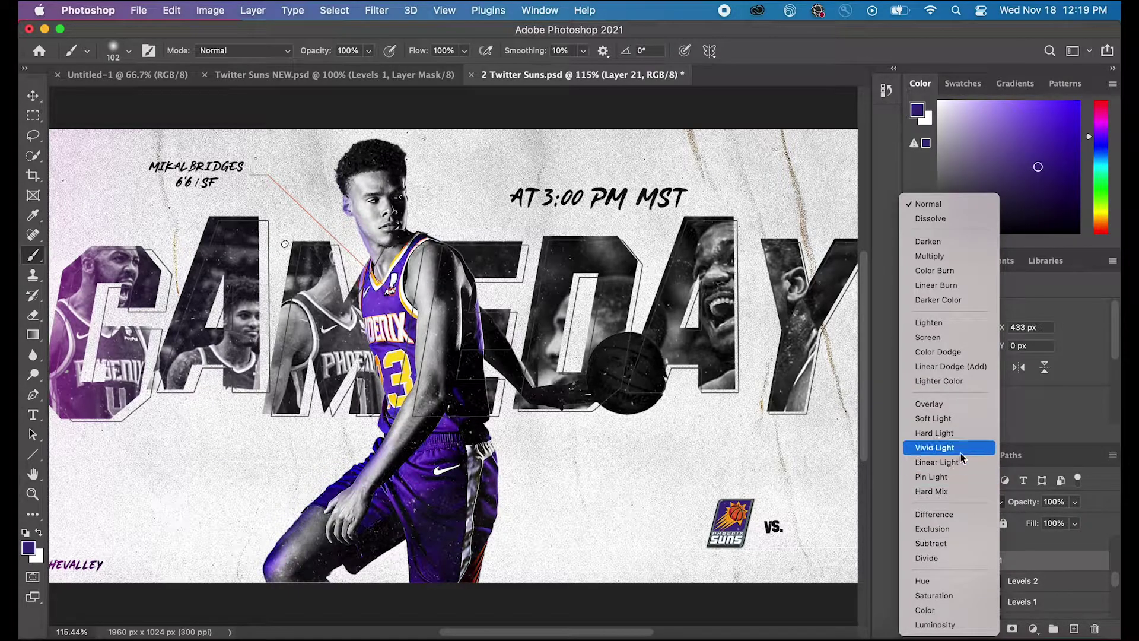
click(955, 415)
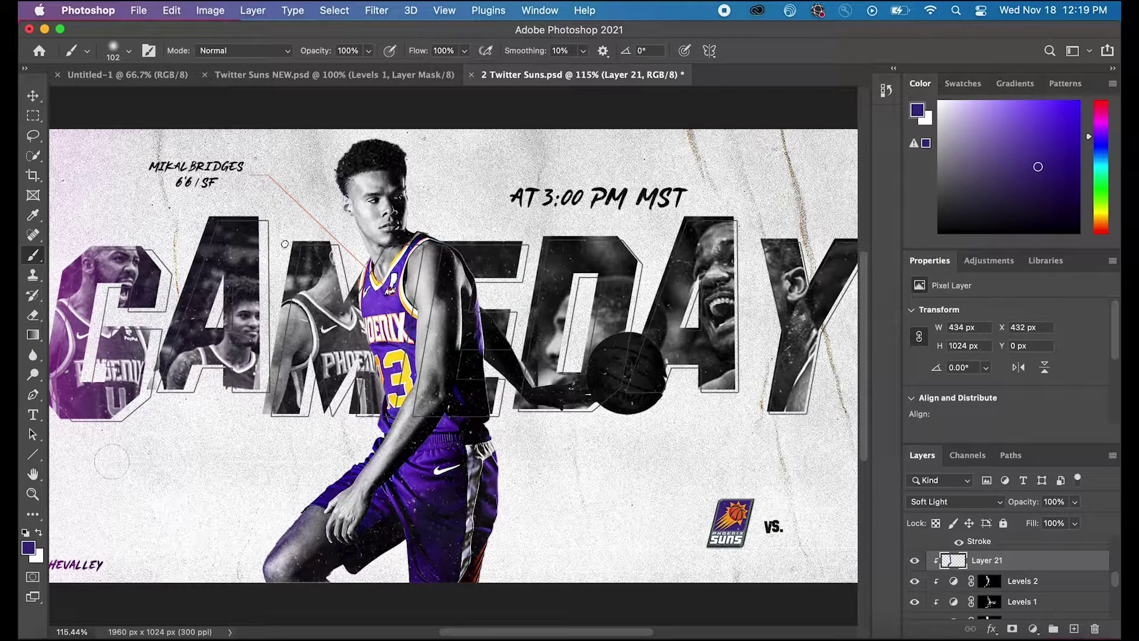
Brush more purple along the player's left side between the forearm and thigh on the Soft Light layer.
drag(78, 389, 90, 400)
key(super+z)
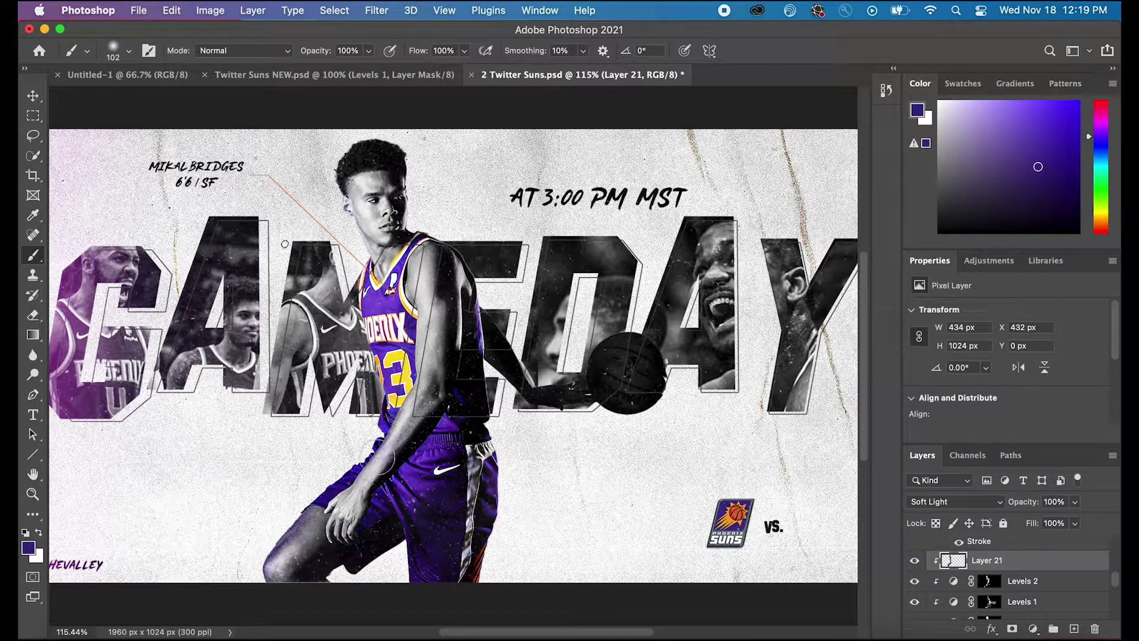
drag(349, 466, 318, 497)
scroll(330, 426, down, 5)
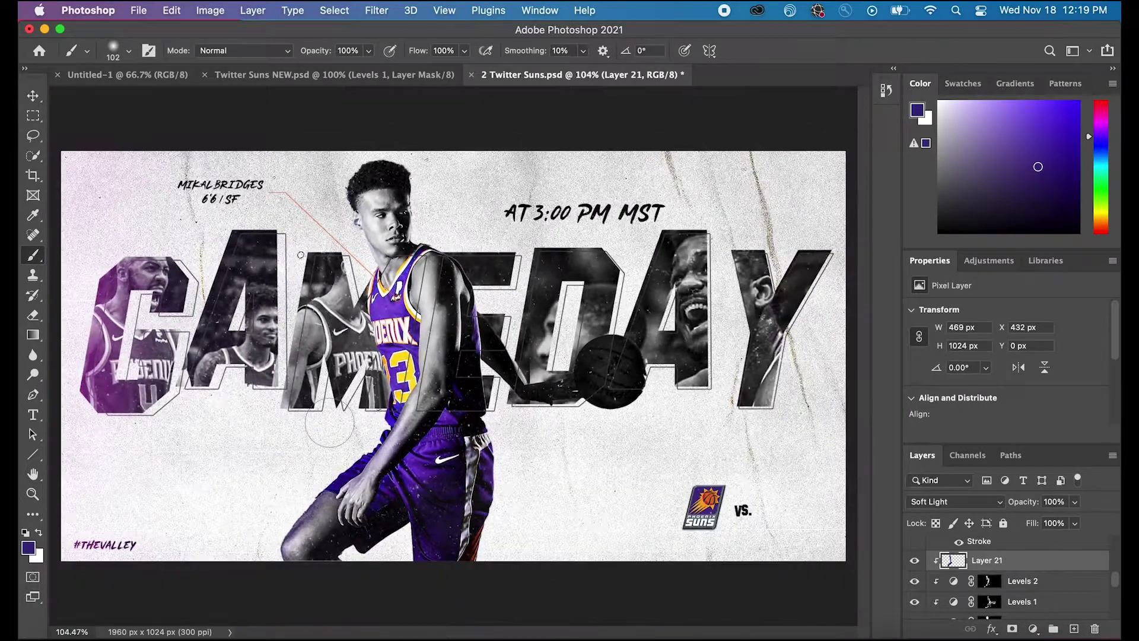